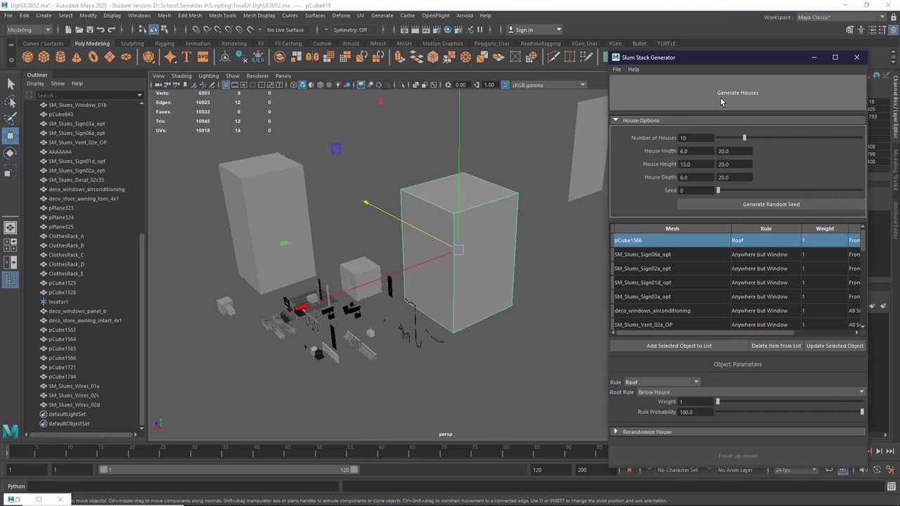
Generate a new batch of procedural houses with the Slum Stack Generator's Generate Houses
click(720, 99)
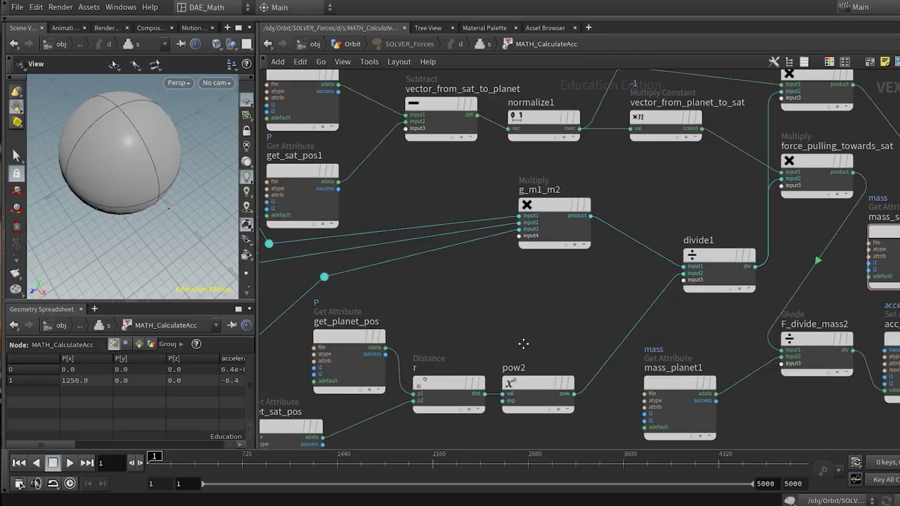
Pan to the mass_satellite1 and acc_planet nodes, split the Scene View with a Geometry Spreadsheet, and hide the shelf
middle_drag(523, 343, 428, 343)
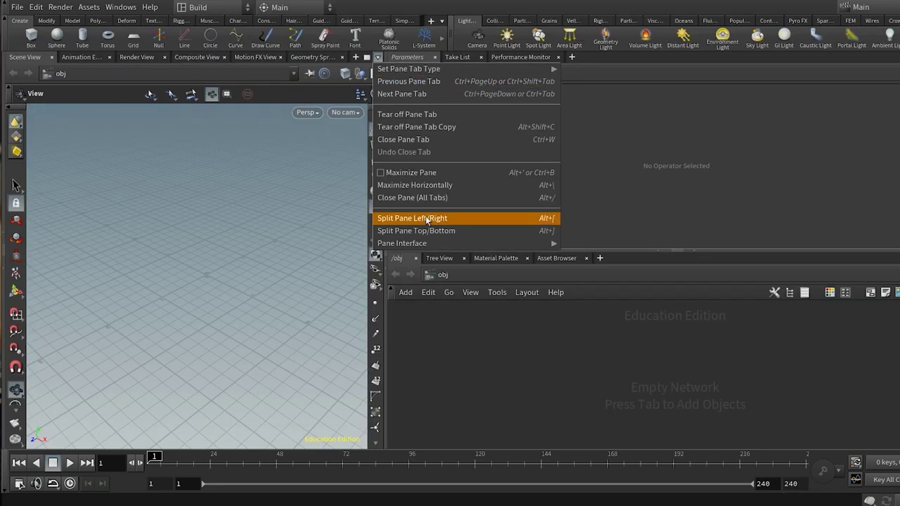
click(422, 219)
click(303, 57)
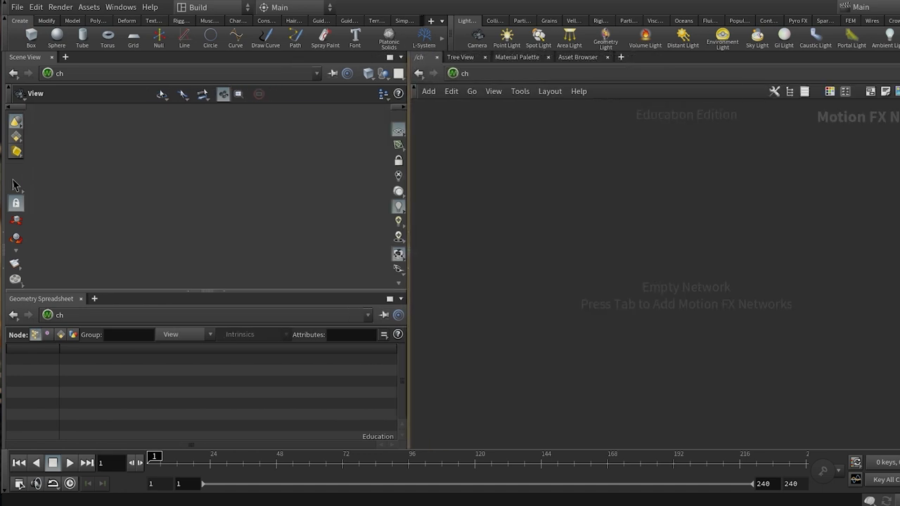
click(6, 44)
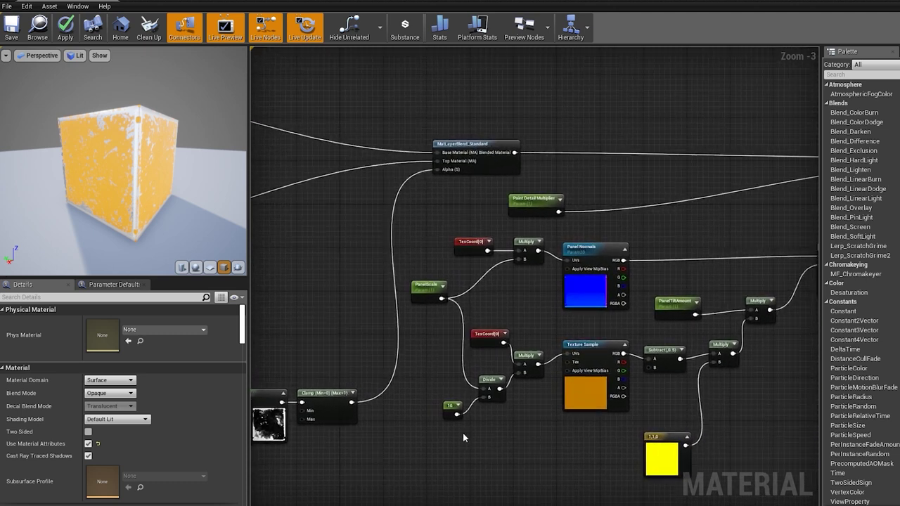
Zoom the Material Editor graph out from Zoom -3 to Zoom -6 to fit the whole network
scroll(462, 433, down, 2)
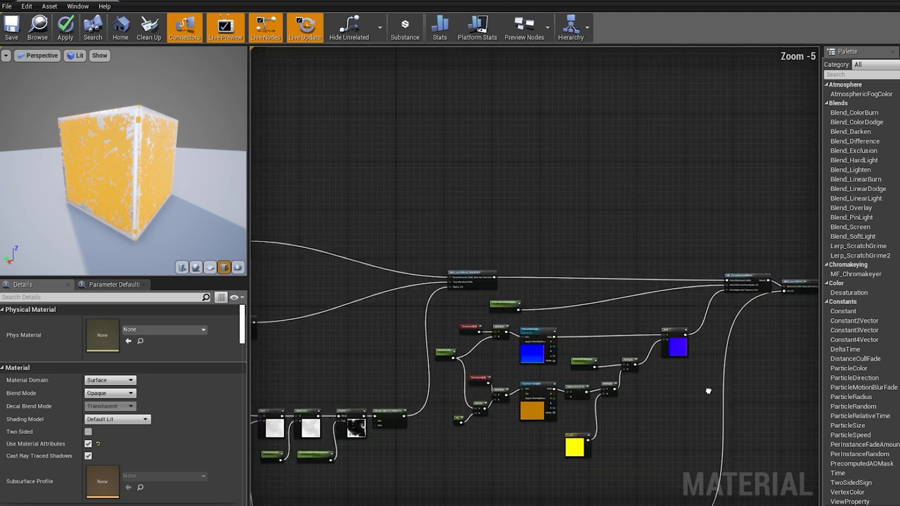
right_drag(708, 387, 661, 307)
scroll(648, 284, down, 1)
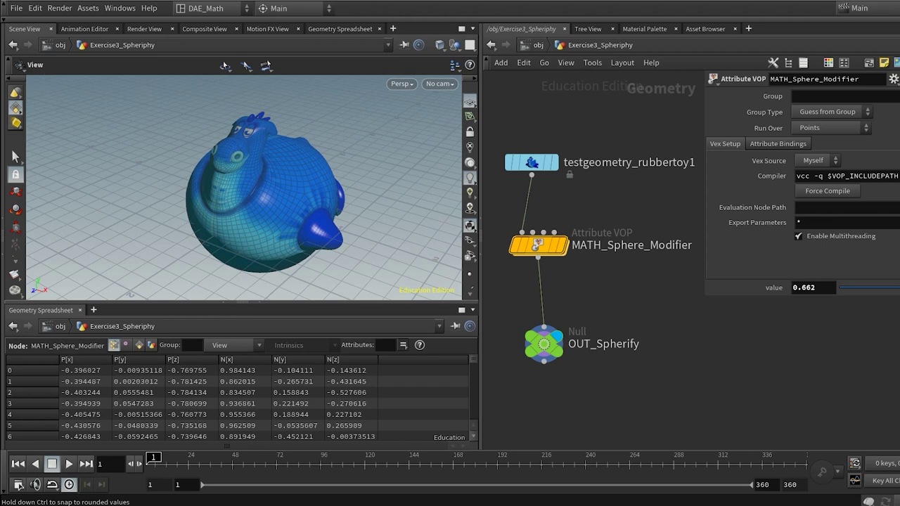
Lower MATH_Sphere_Modifier's value from 0.631 to 0, unspherifying the rubber toy
mouse_move(898, 288)
mouse_down()
mouse_move(831, 290)
mouse_move(898, 288)
mouse_move(815, 280)
mouse_move(896, 285)
mouse_up()
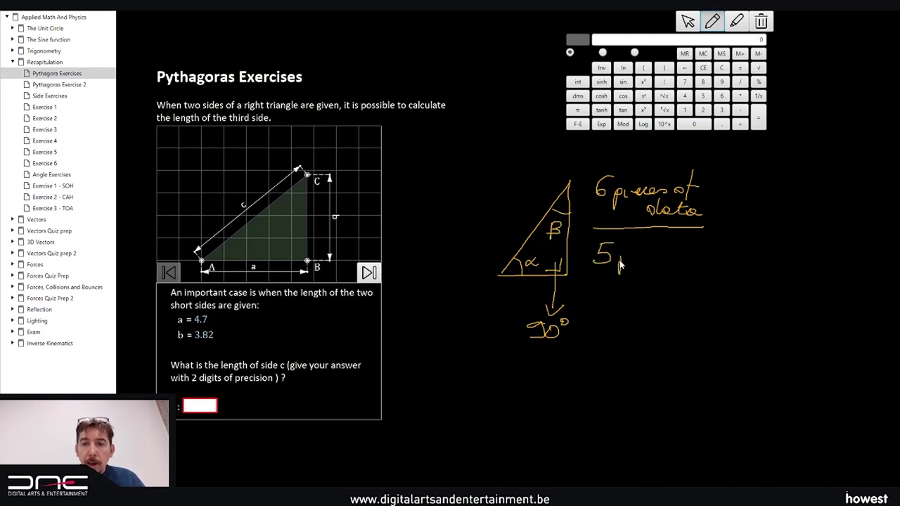
On the Diffuse Lighting page, annotate the whiteboard and move light L behind edge B-C
drag(618, 257, 645, 260)
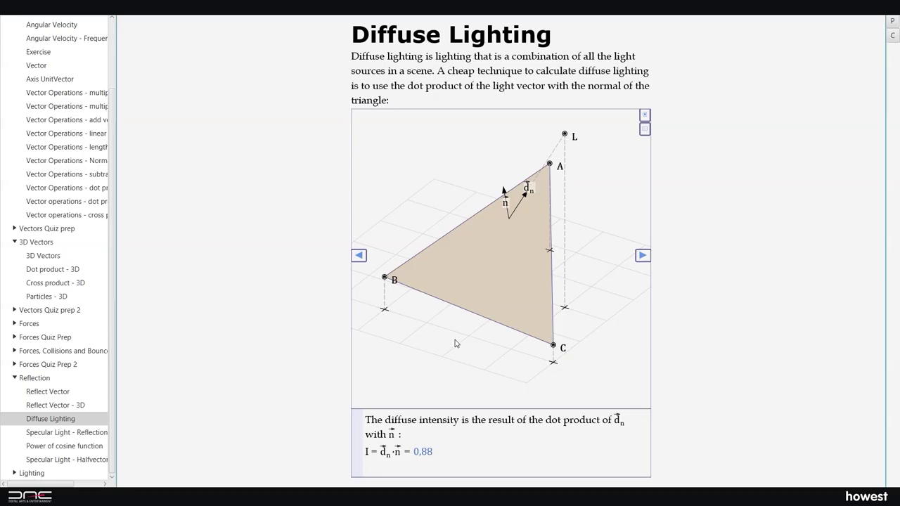
drag(573, 306, 603, 317)
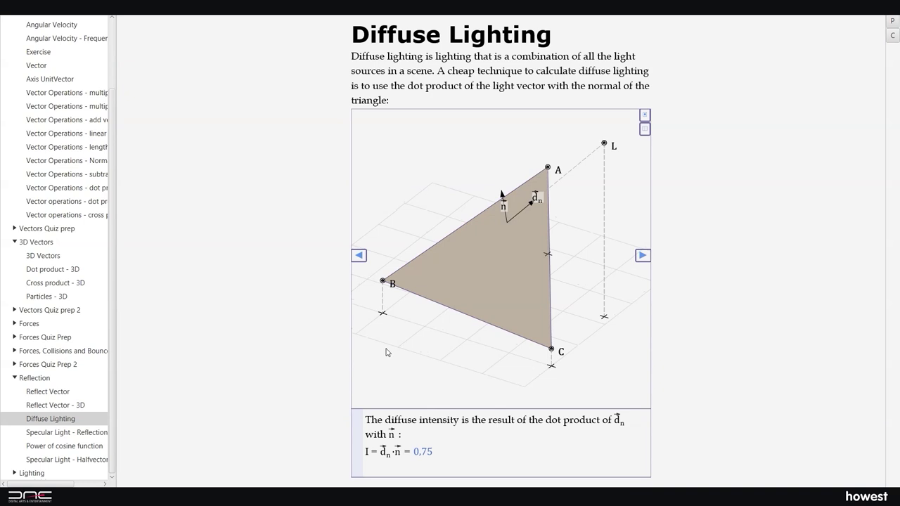
drag(606, 319, 604, 320)
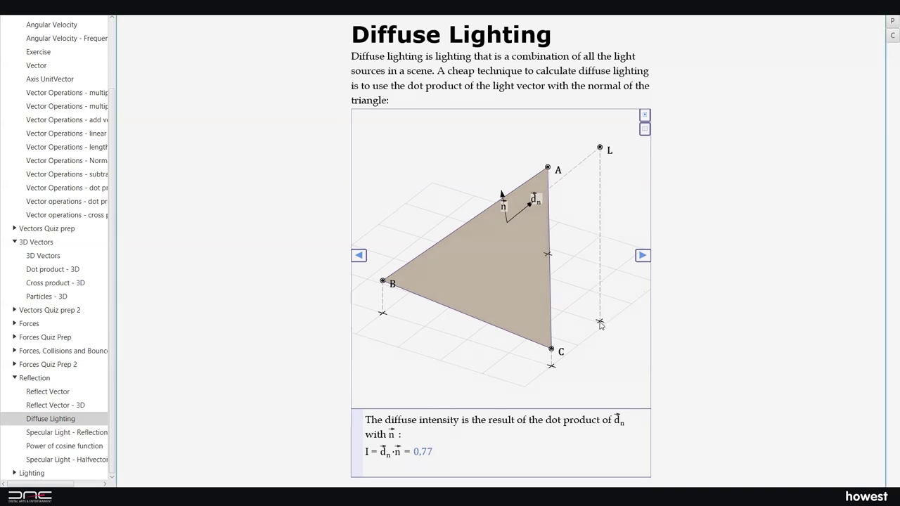
mouse_move(557, 361)
mouse_down()
mouse_move(478, 364)
mouse_move(443, 322)
mouse_up()
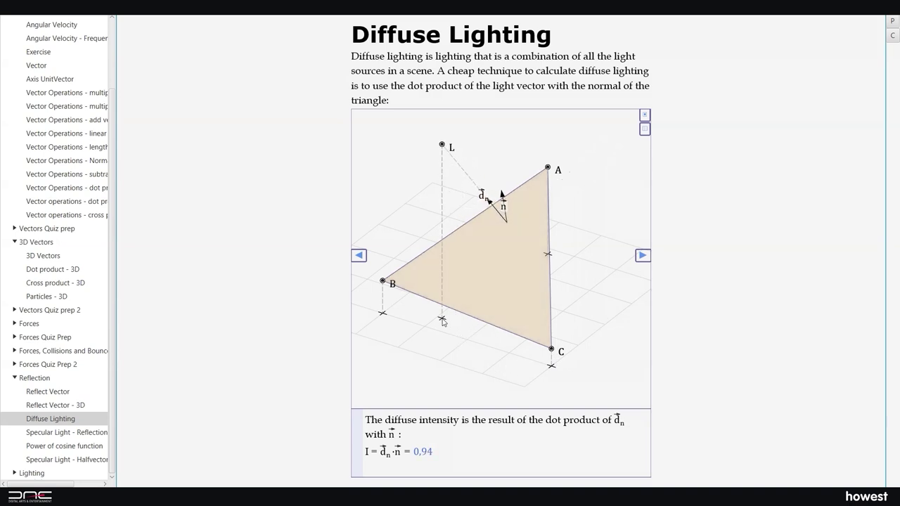
Open the Specular Light - Reflection lesson, rotate its 3D view, and advance the explanation four steps
click(54, 433)
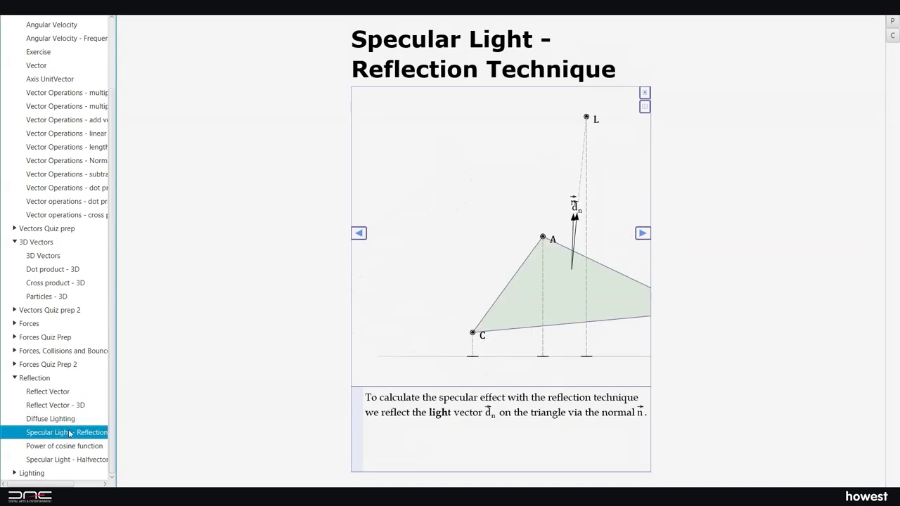
drag(520, 309, 461, 279)
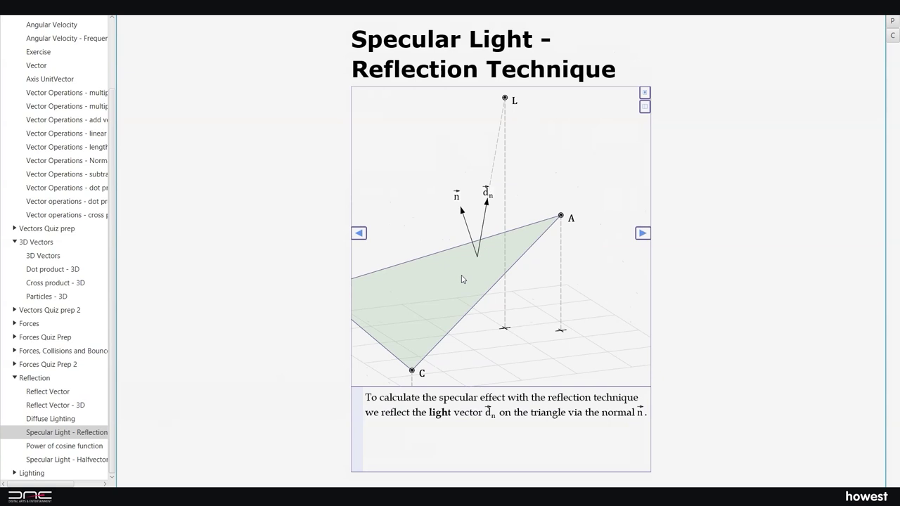
click(643, 234)
click(643, 233)
click(643, 233)
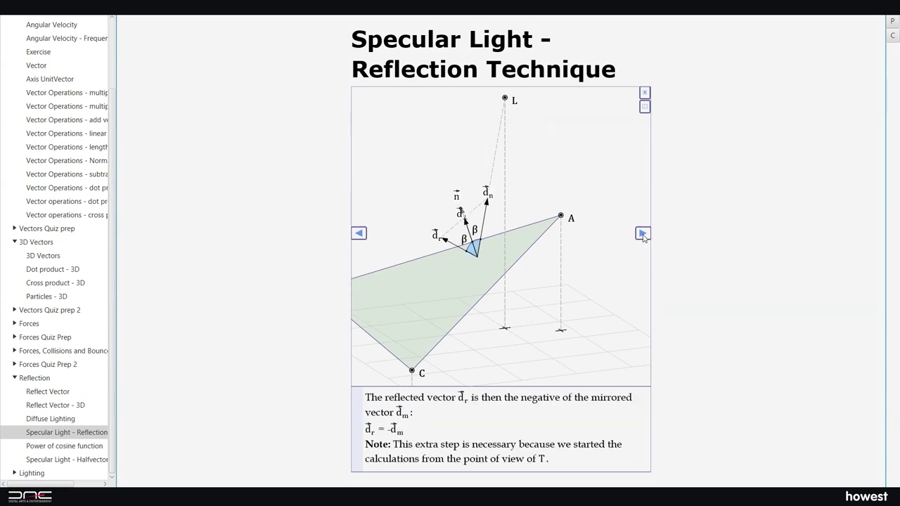
click(642, 233)
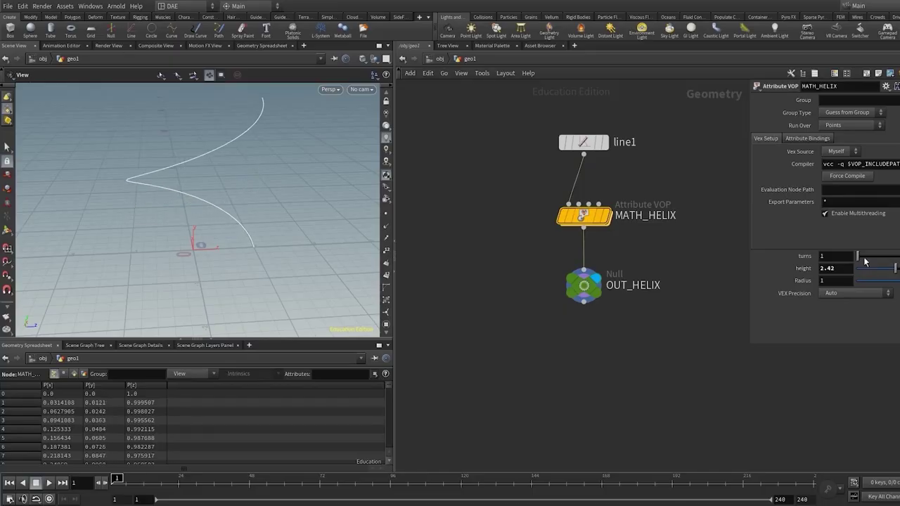
Coil the helix to 13.3 turns, then display the taper helix with a straight-cylinder ramp
drag(860, 259, 881, 262)
click(583, 142)
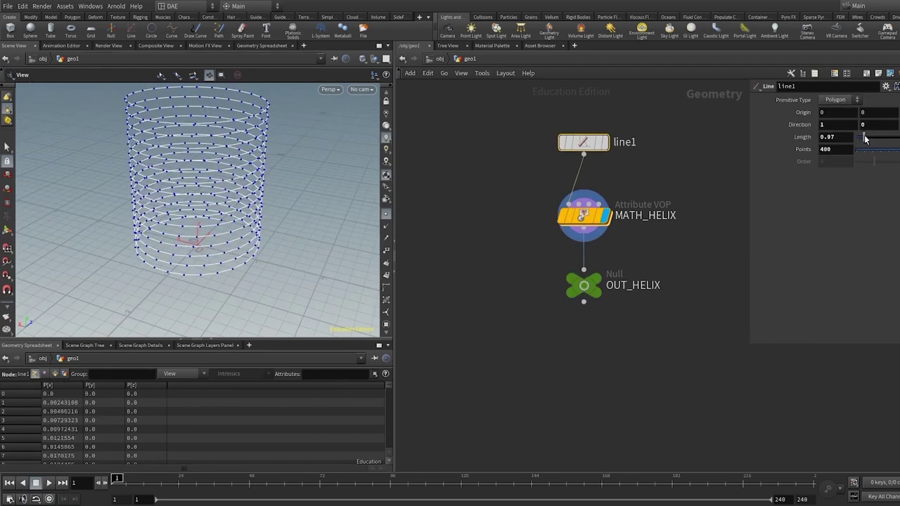
key(2)
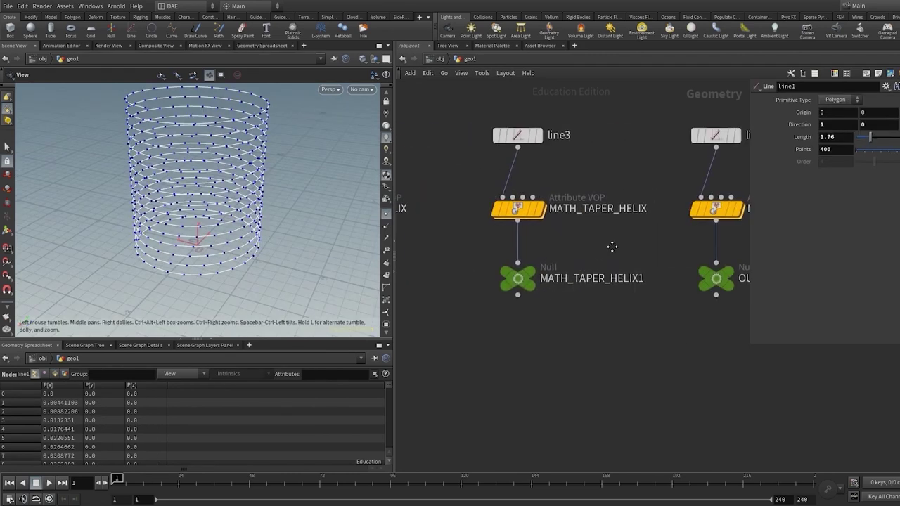
click(505, 247)
click(478, 204)
drag(836, 316, 870, 317)
Display OUT_SPHERIFIED_HELIX and reshape MATH_SPHERIFIED_HELIX into a hemisphere
key(3)
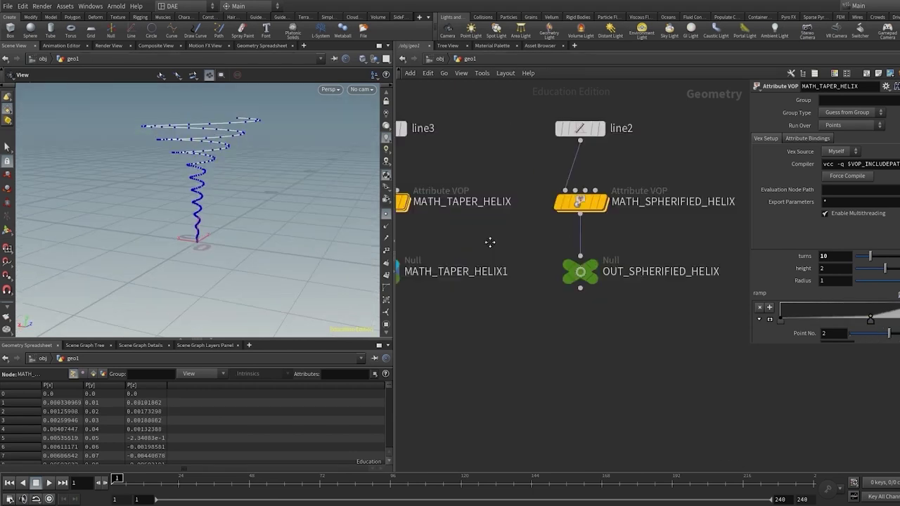
click(568, 267)
click(555, 202)
drag(870, 273, 880, 273)
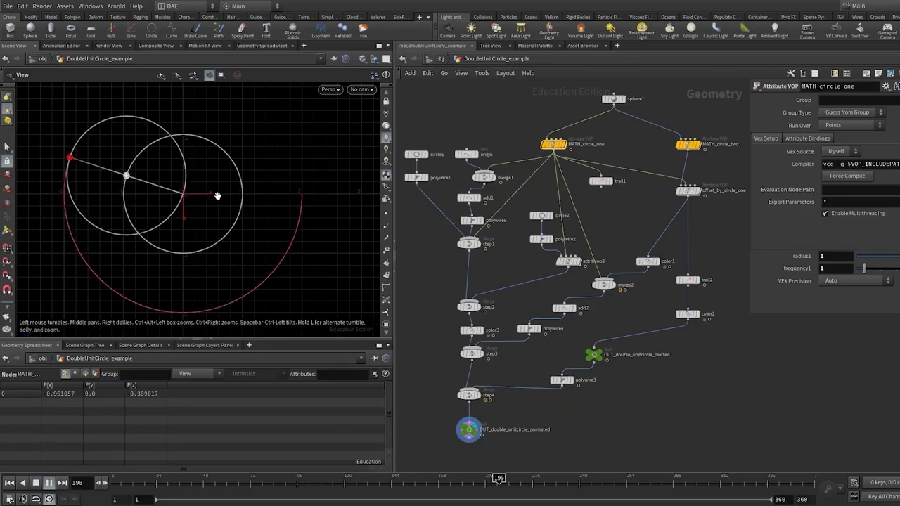
Inspect MATH_circle_two and MATH_circle_one, zero radius1 on MATH_circlepattern1, and sort the spreadsheet by point number
click(679, 145)
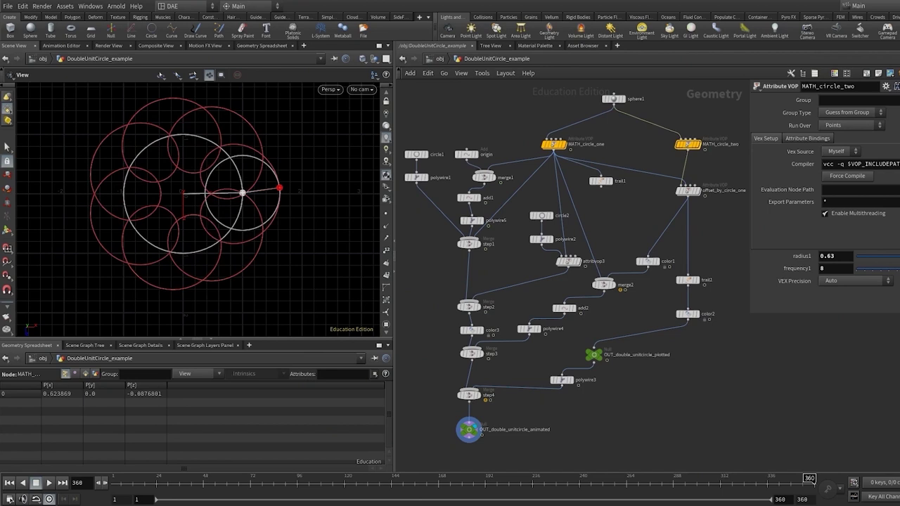
click(553, 144)
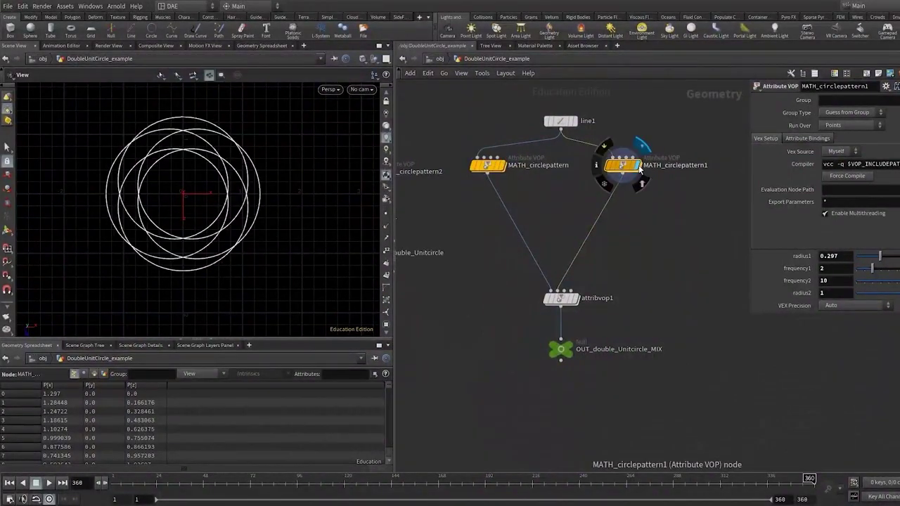
drag(879, 255, 856, 256)
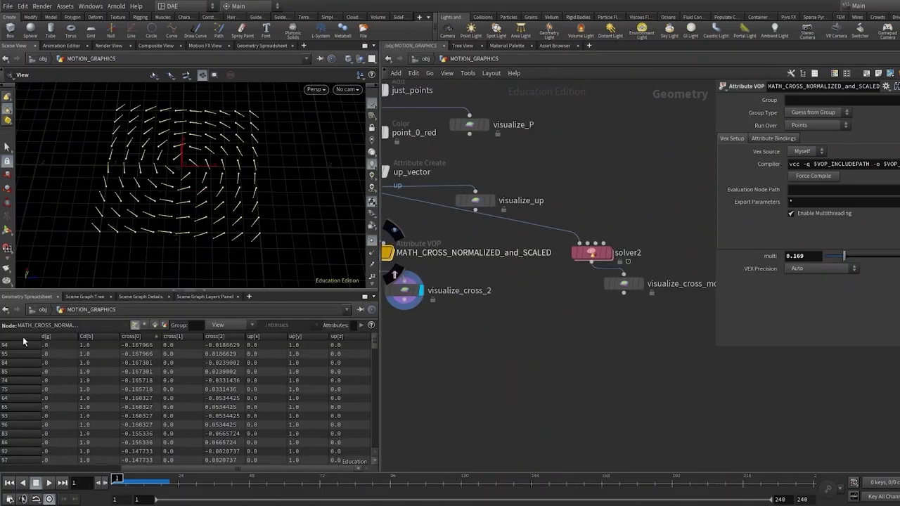
click(22, 337)
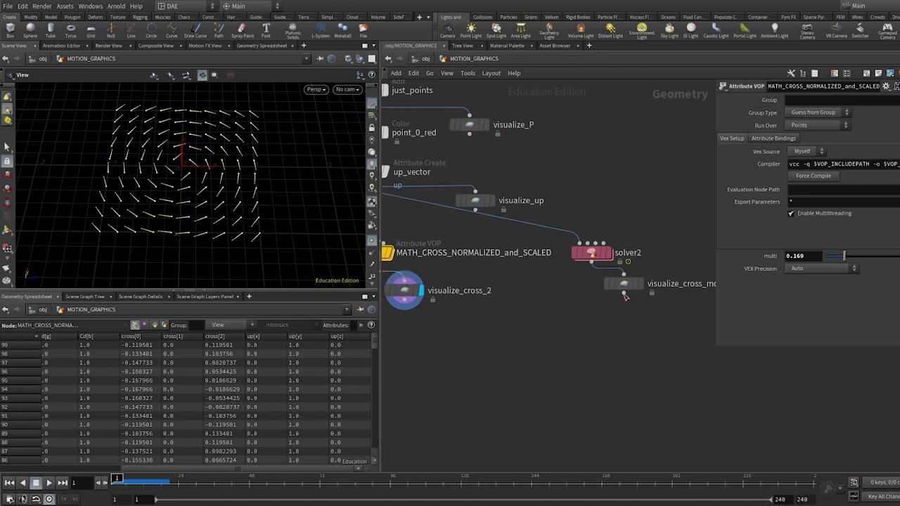
Display the solver2 simulation and zoom the viewport in on the spreading points
click(609, 257)
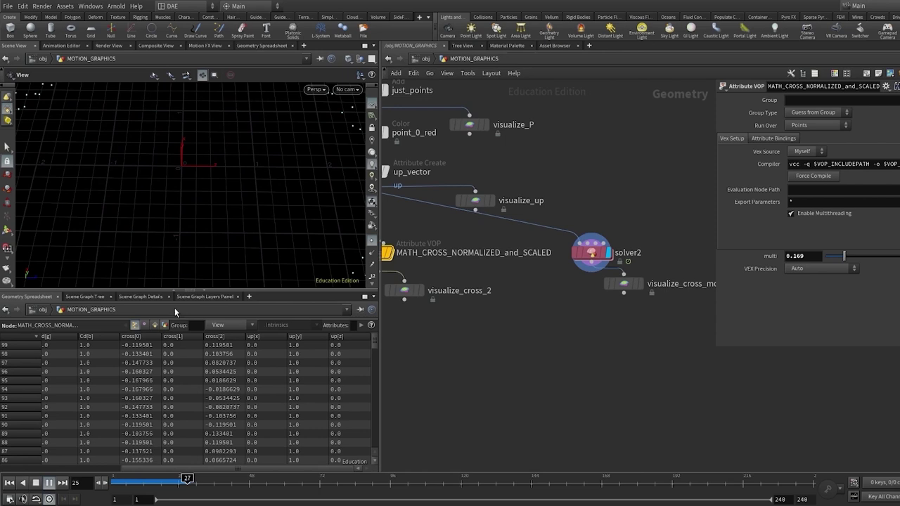
scroll(204, 225, up, 4)
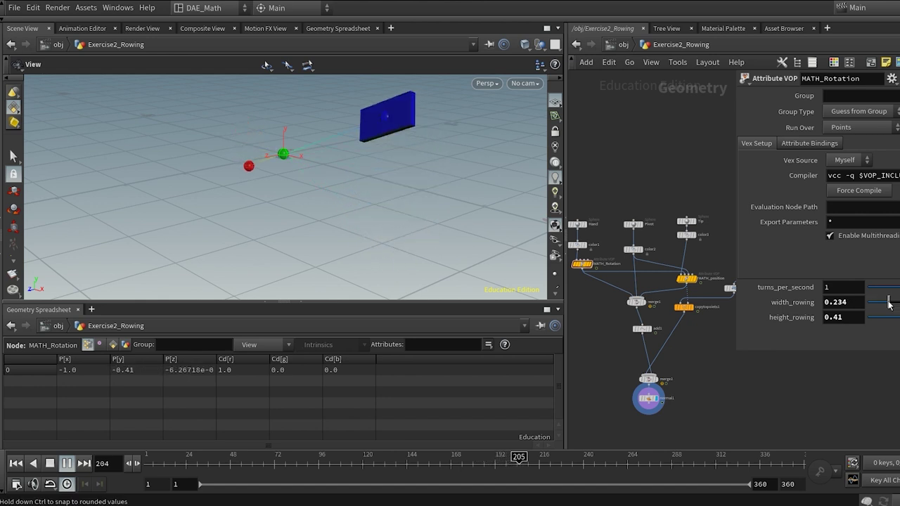
Raise MATH_Rotation's width_rowing from 0.234 to about 0.839
drag(889, 302, 899, 302)
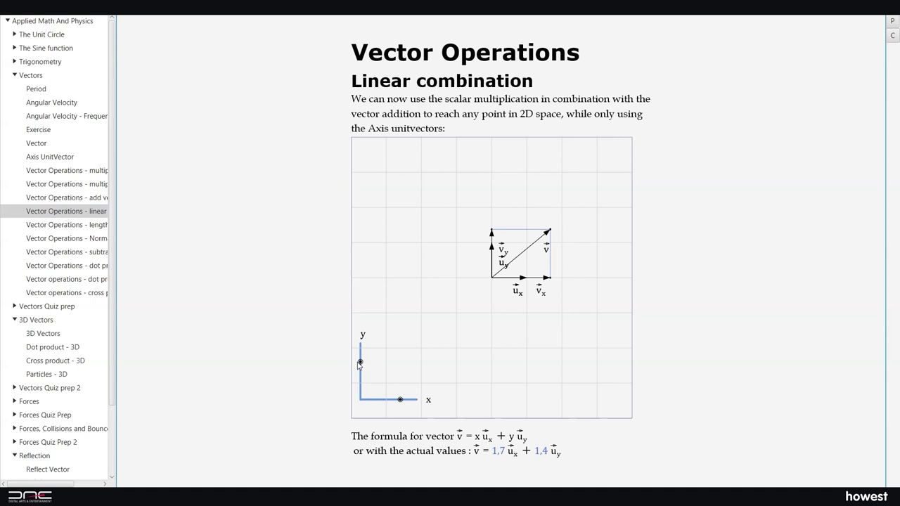
Open the Dot product - 3D lesson and rotate its 3D view of vectors v1 and v2
click(48, 347)
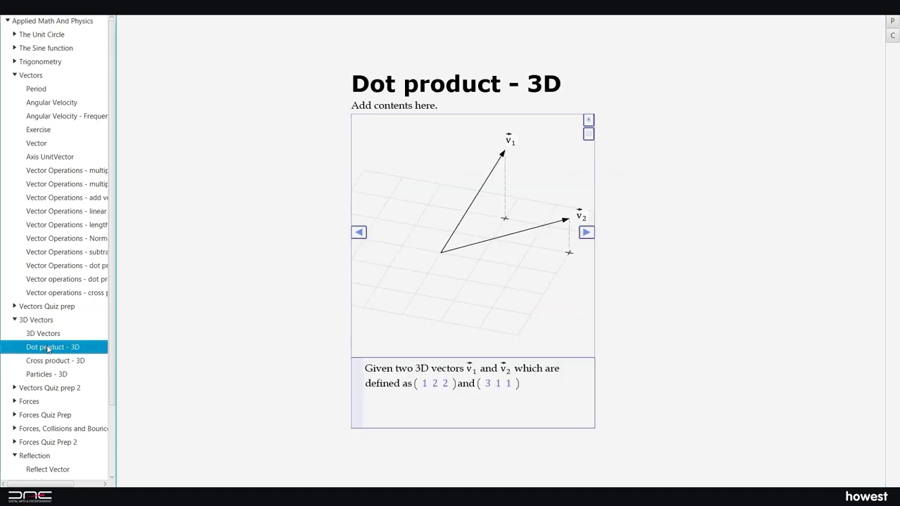
mouse_move(511, 300)
mouse_down()
mouse_move(498, 298)
mouse_move(547, 237)
mouse_move(546, 265)
mouse_move(500, 287)
mouse_up()
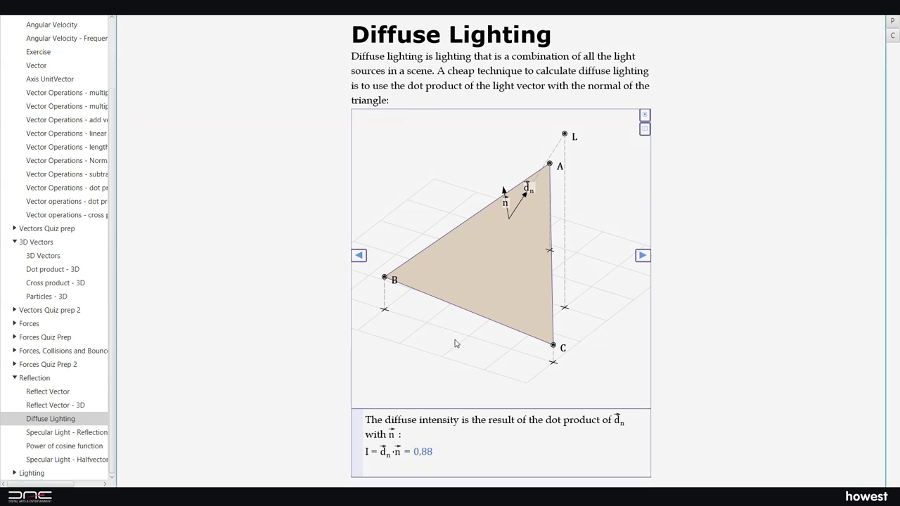
Move light point L right, then near corner C, then open the Specular Light - Reflection Technique lesson
drag(563, 312, 604, 316)
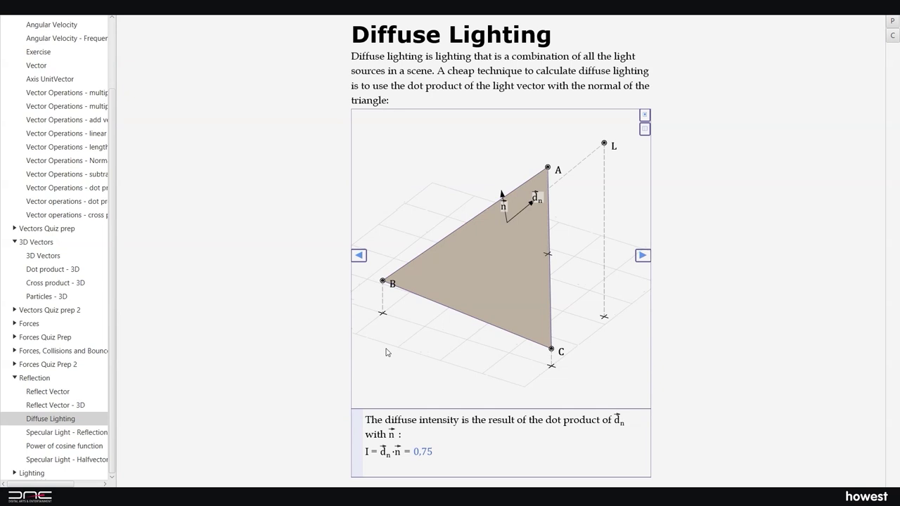
mouse_move(605, 318)
mouse_down()
mouse_move(552, 364)
mouse_move(469, 341)
mouse_move(441, 317)
mouse_up()
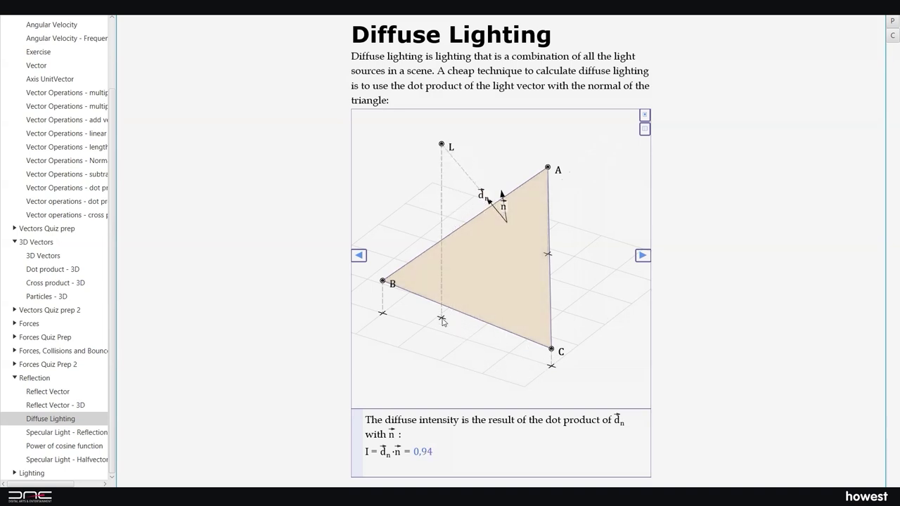
click(54, 433)
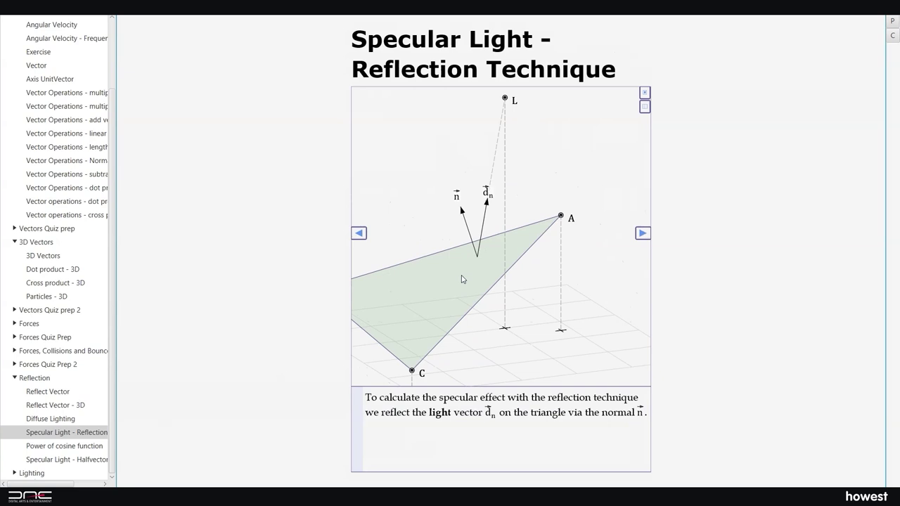
Advance four steps through the specular reflection explanation, then return to Diffuse Lighting
click(642, 234)
click(642, 233)
click(643, 233)
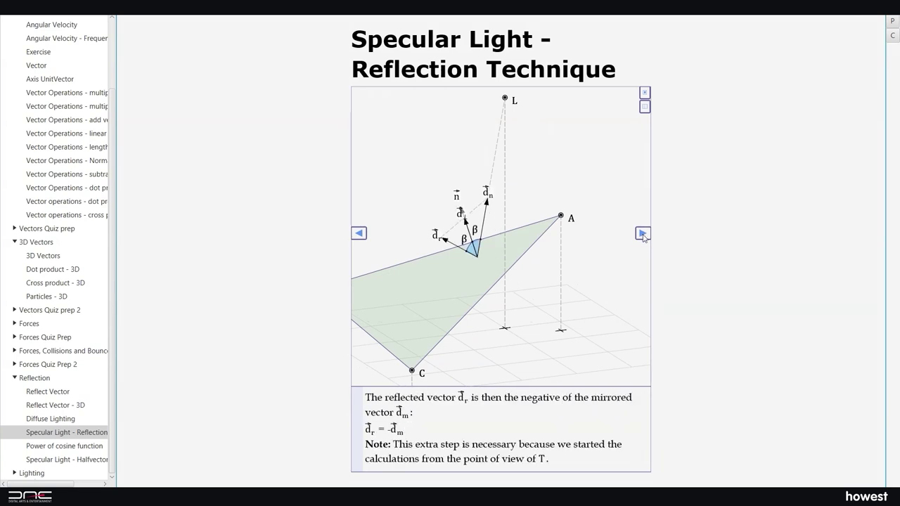
click(642, 233)
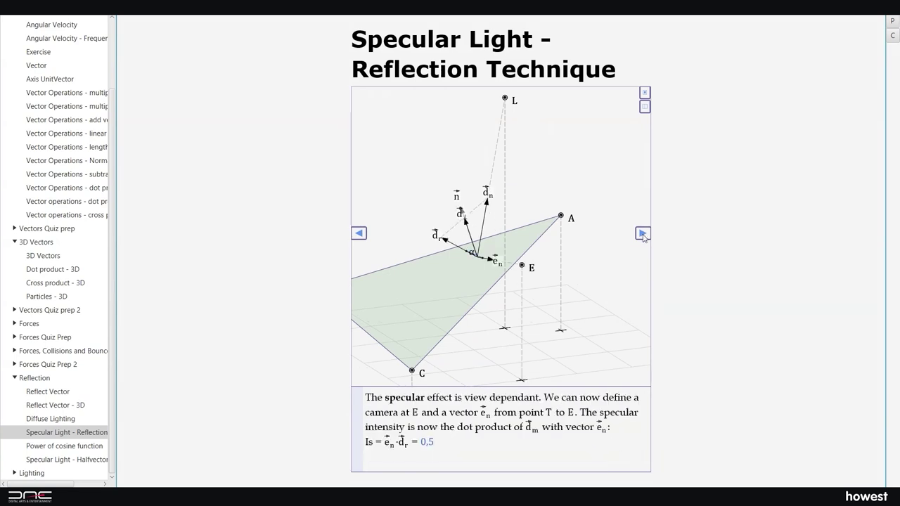
click(40, 421)
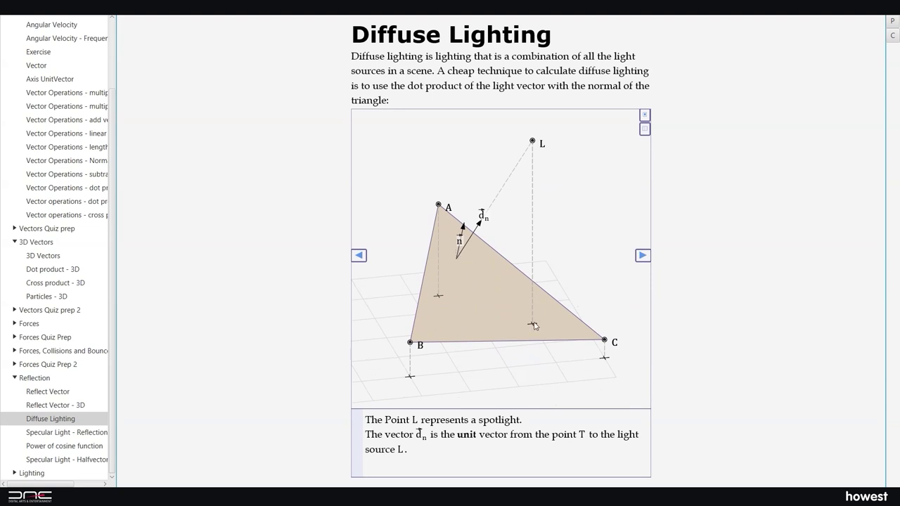
Move spotlight L and rotate the triangle diagram, stepping through the intensity formula and angle α captions
drag(534, 326, 537, 328)
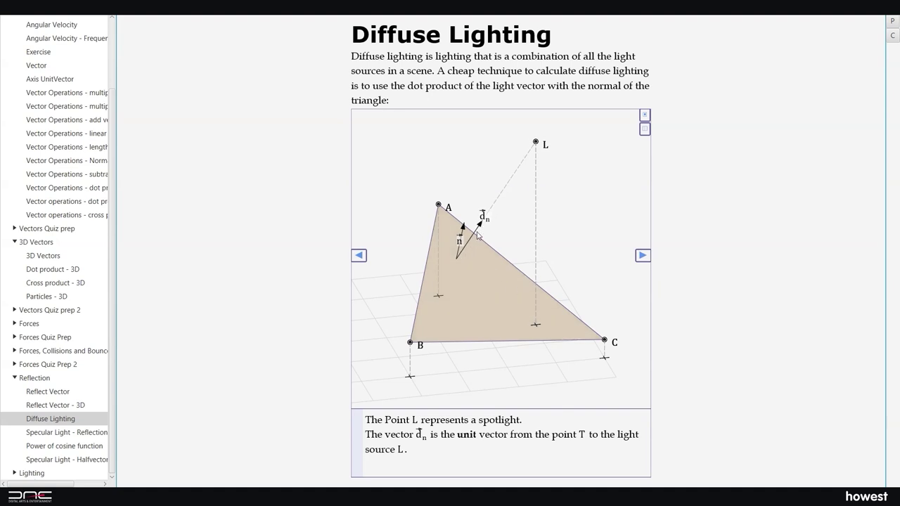
drag(502, 255, 503, 282)
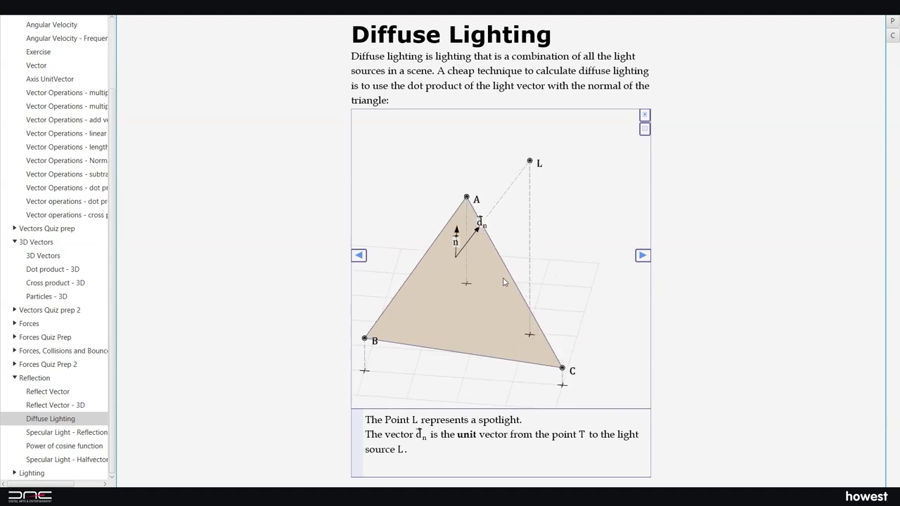
click(641, 257)
click(641, 257)
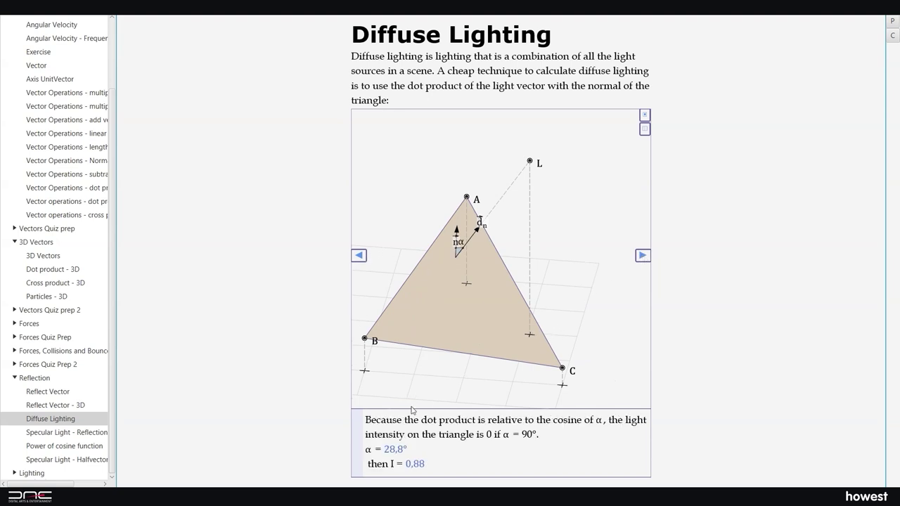
mouse_move(529, 161)
mouse_down()
mouse_move(554, 160)
mouse_move(553, 286)
mouse_move(553, 134)
mouse_up()
drag(551, 336, 563, 366)
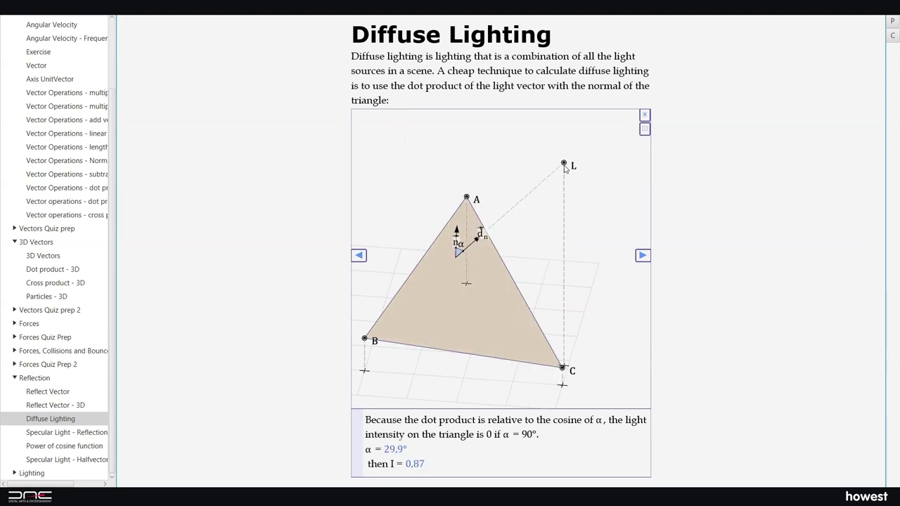
drag(564, 169, 539, 105)
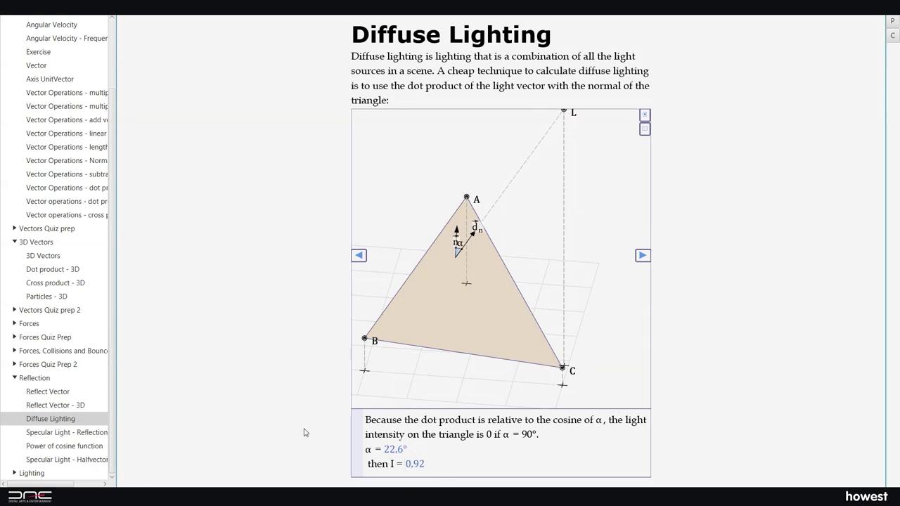
click(358, 259)
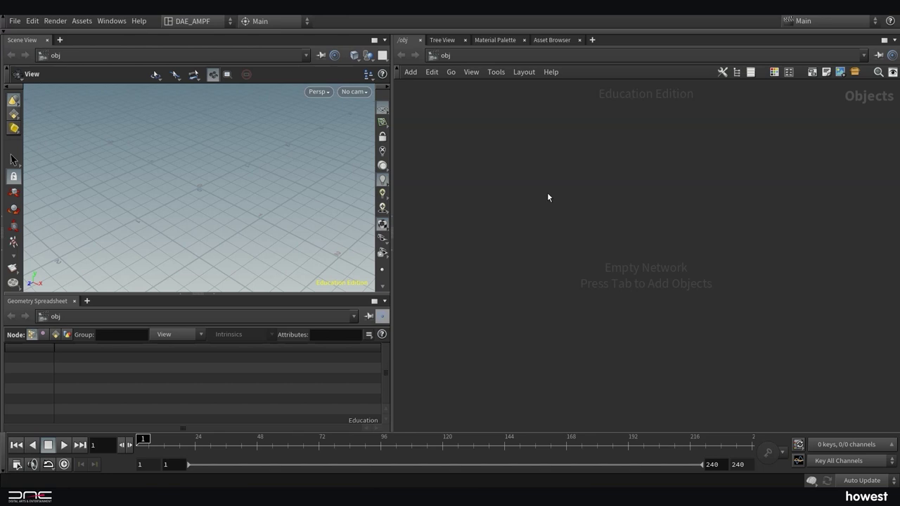
Add a Geometry node, rename it Lighting, and go inside it
key(Tab)
text(geo)
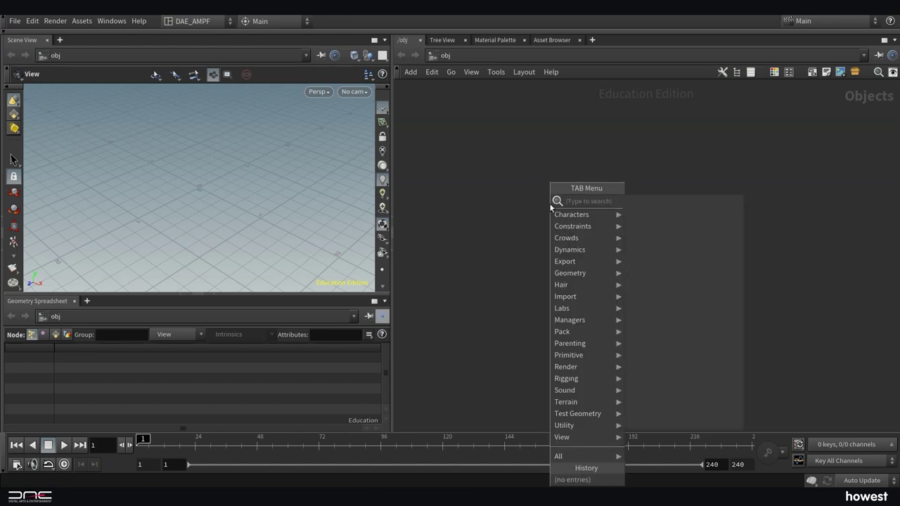
key(Return)
click(549, 204)
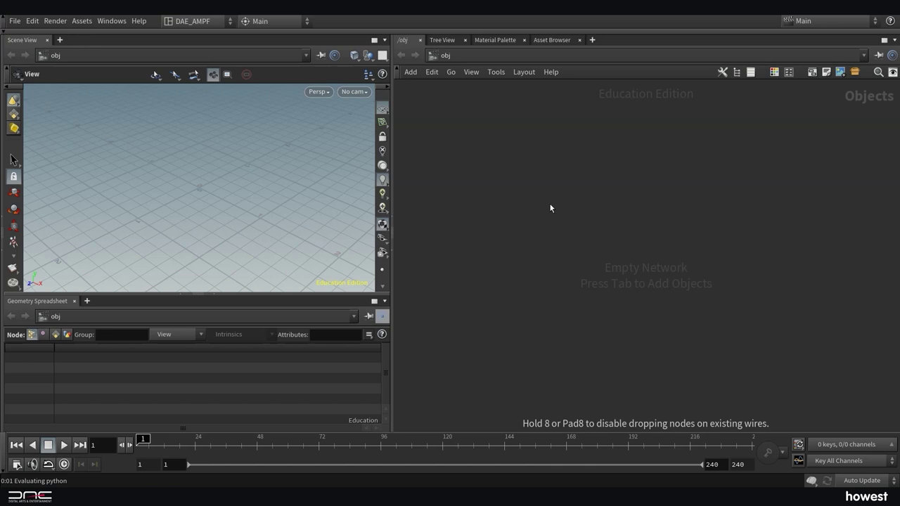
double_click(592, 203)
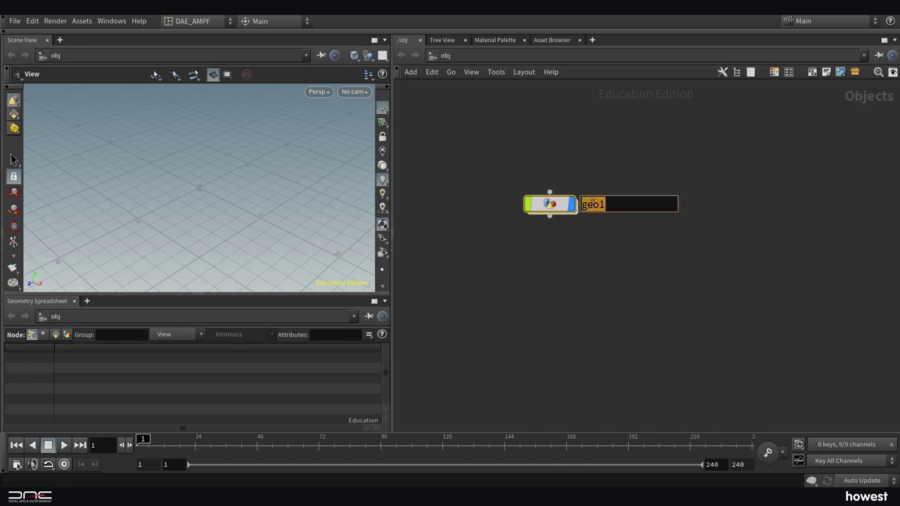
text(Lighting)
key(Return)
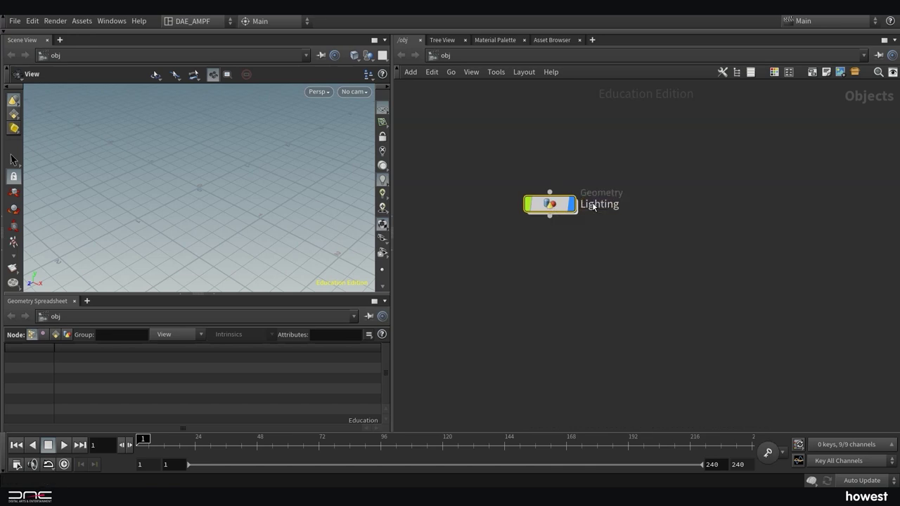
double_click(556, 204)
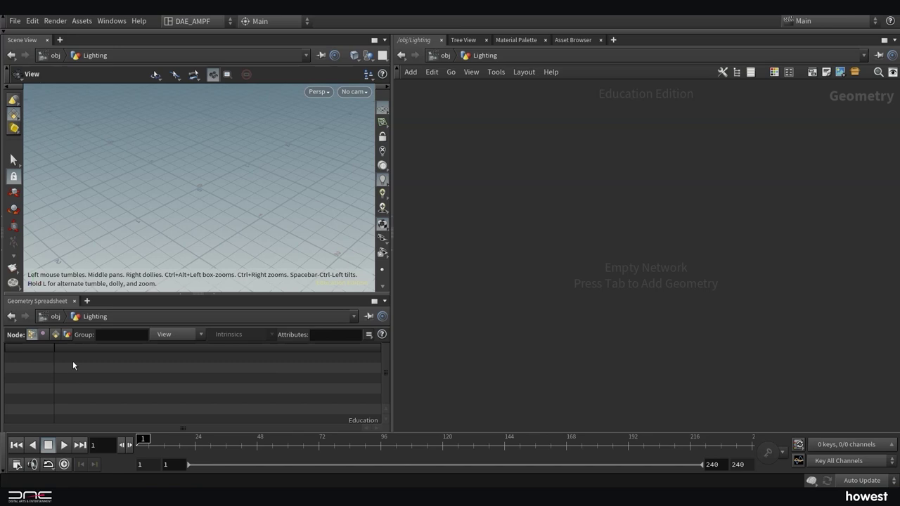
Place a Rubber Toy test node, delete it, and choose a Sphere node instead
mouse_move(232, 294)
mouse_down()
mouse_move(233, 274)
mouse_move(230, 282)
mouse_up()
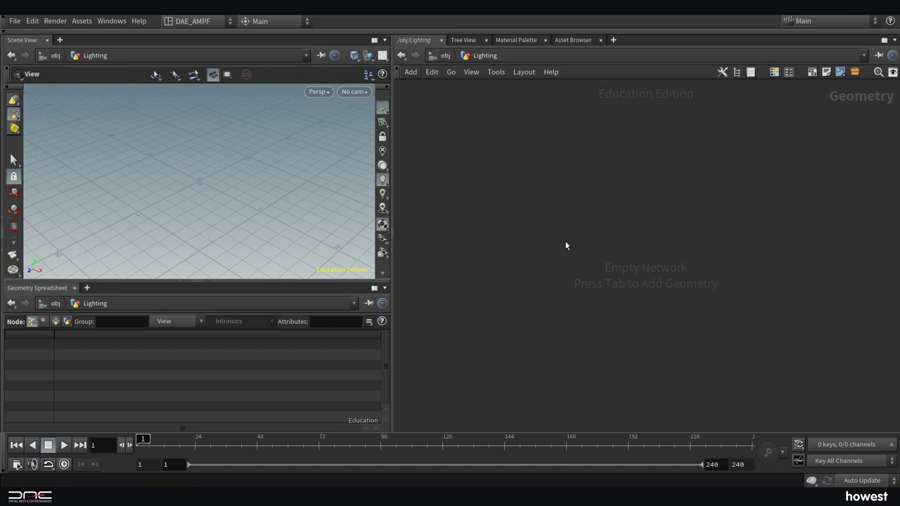
key(Tab)
text(rubb)
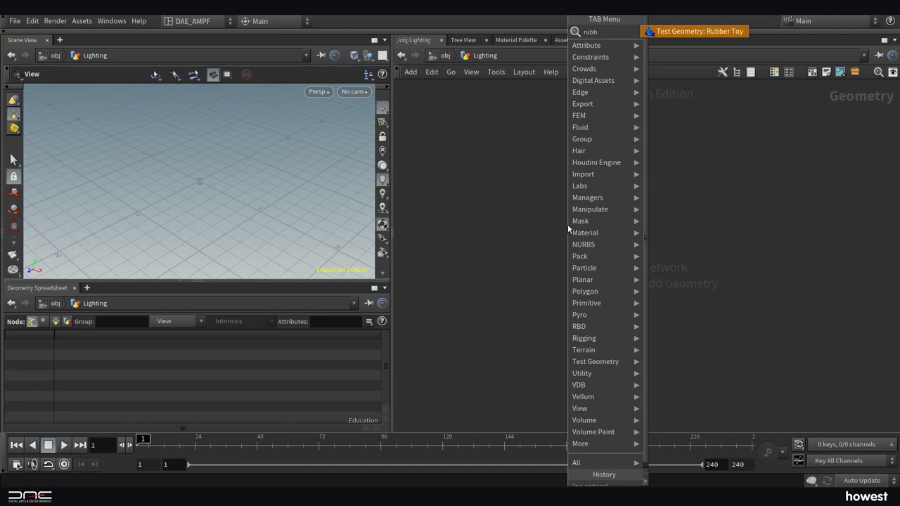
key(Return)
click(568, 229)
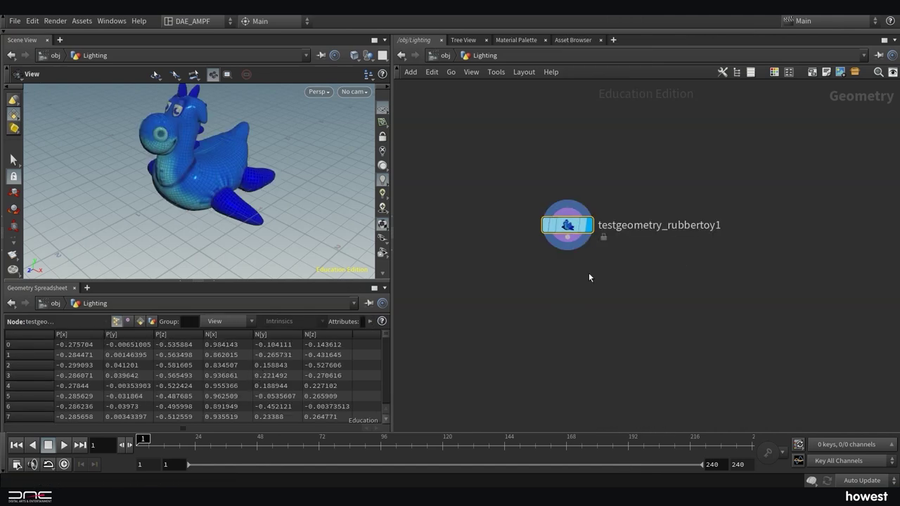
key(Delete)
key(Tab)
text(sph)
key(Return)
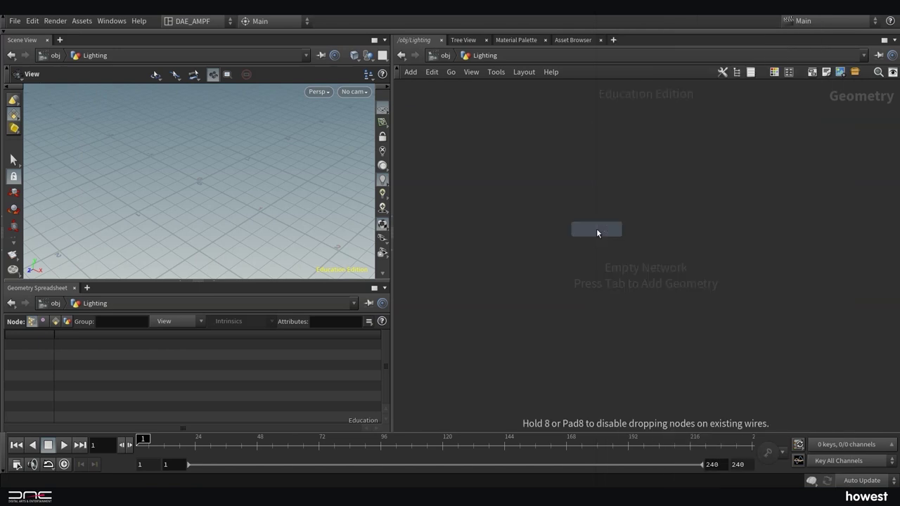
Place sphere1 and set its primitive type to Polygon
click(585, 211)
key(p)
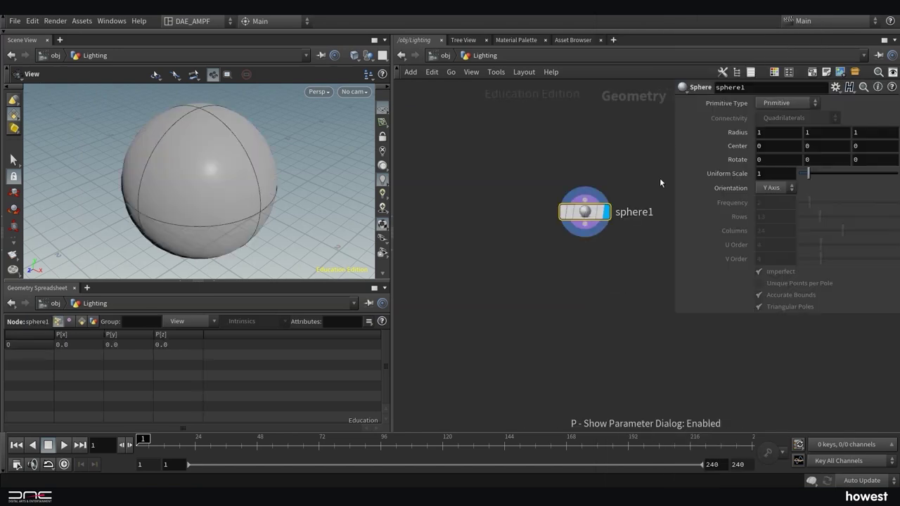
click(785, 103)
click(782, 131)
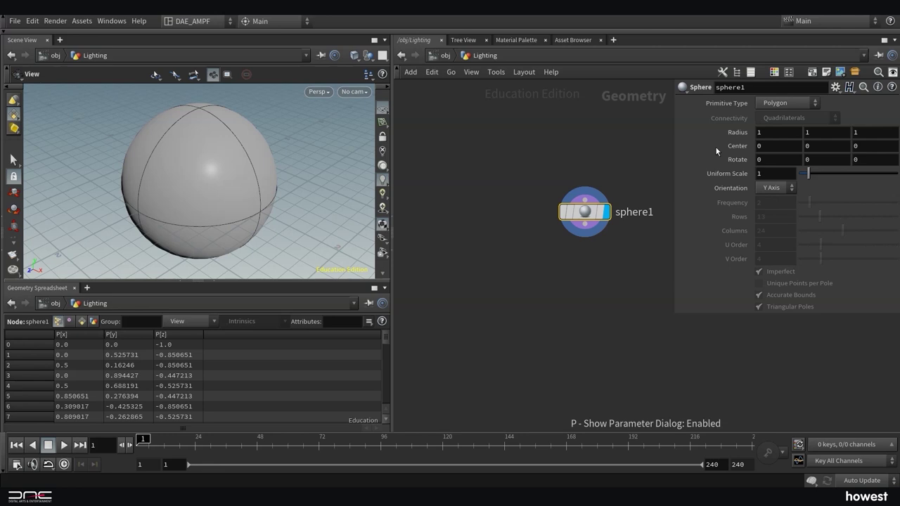
click(383, 151)
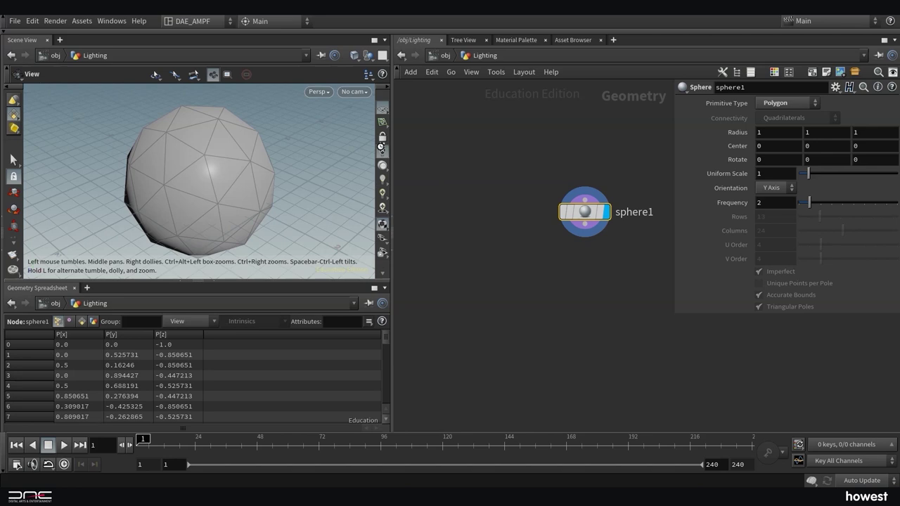
Add a second sphere node, sphere2, to the right of sphere1
middle_drag(602, 265, 506, 261)
key(Tab)
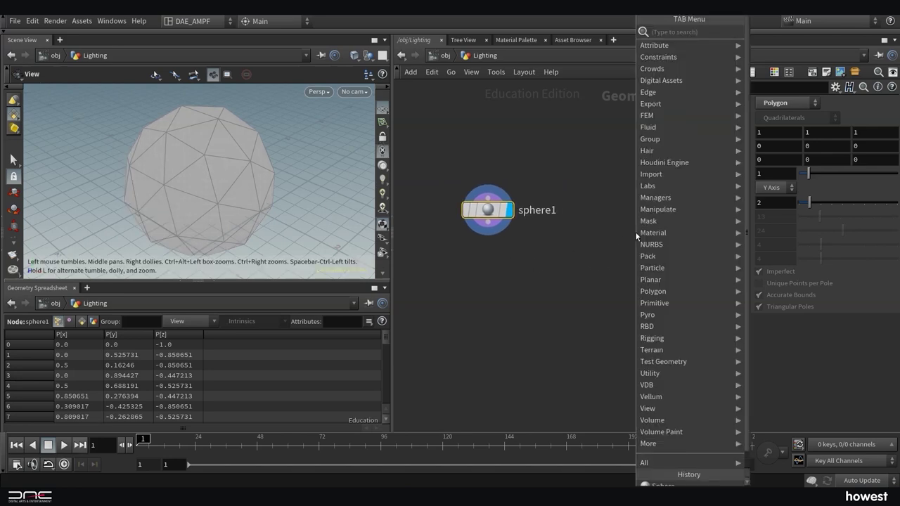
text(sphere)
key(Return)
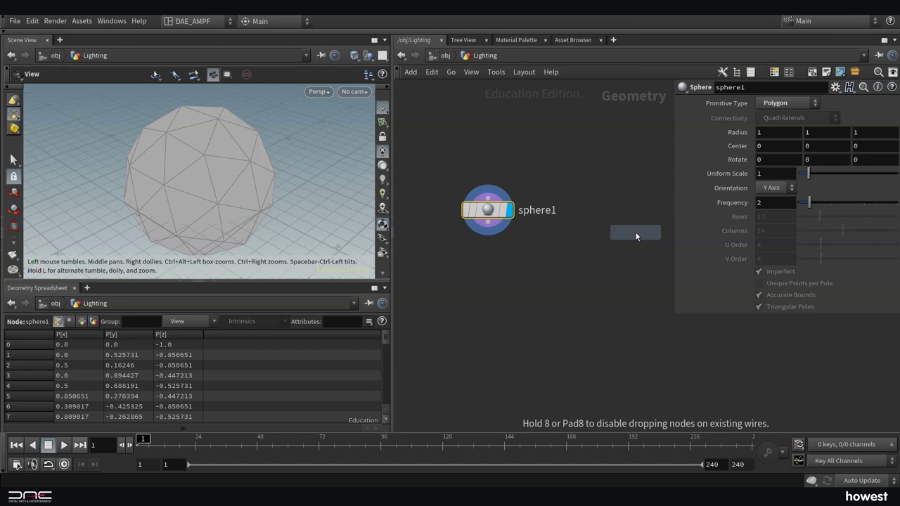
click(617, 210)
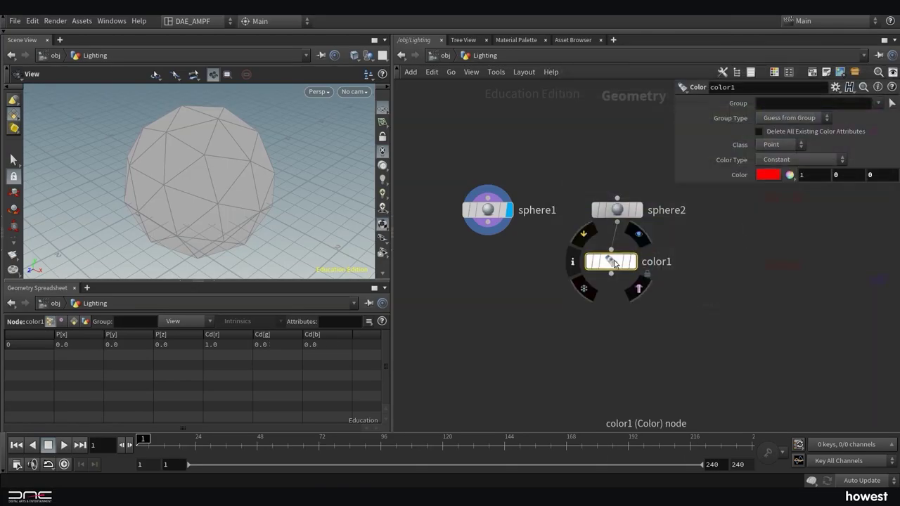
Inside attribvop1, add multiply1 and wire Time into cosine1's rad input
key(Tab)
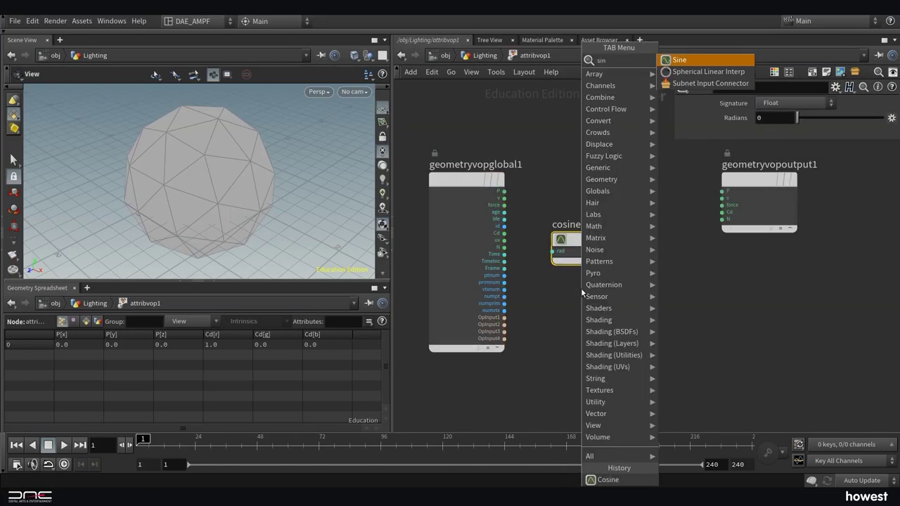
click(670, 300)
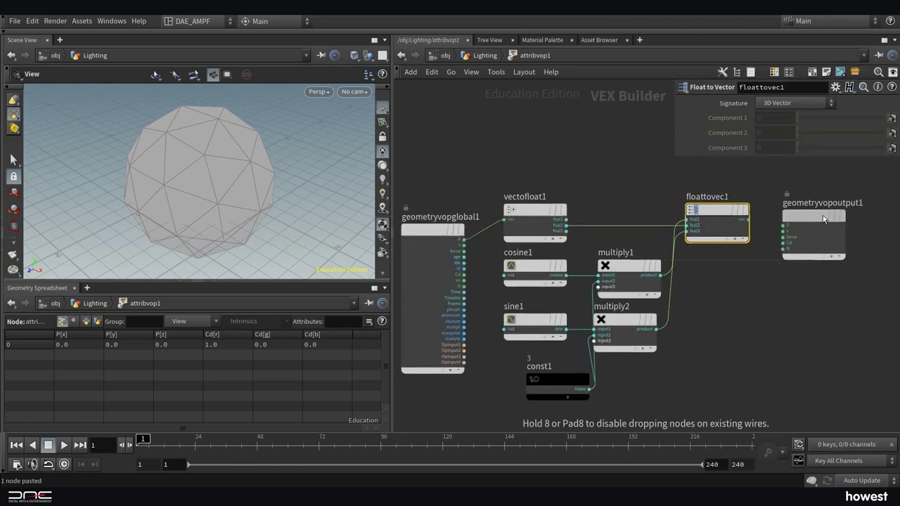
drag(463, 292, 508, 276)
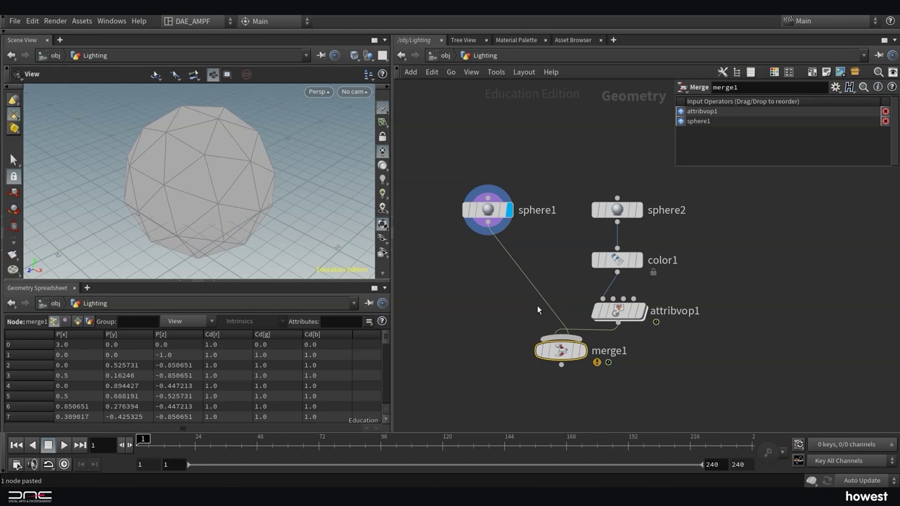
Insert a second Attribute VOP, attribvop2, on the wire from sphere1 to merge1
click(622, 203)
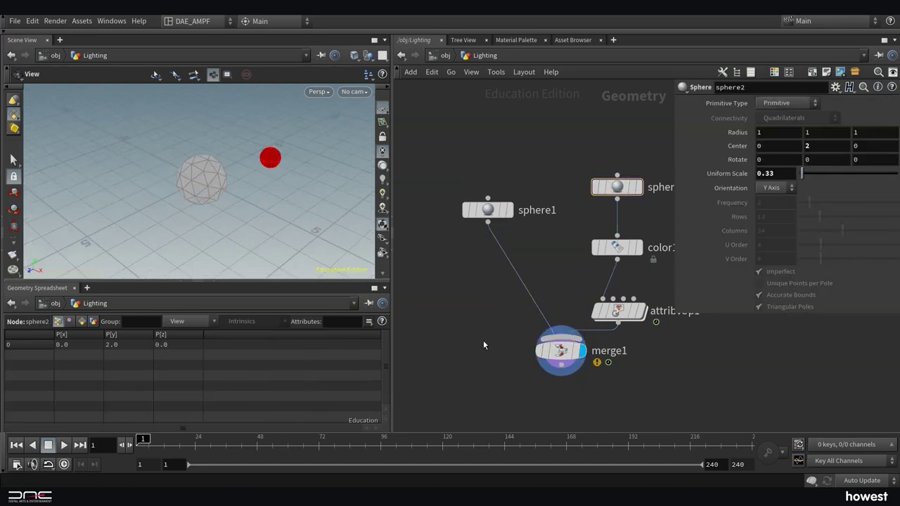
key(p)
key(Tab)
text(a vop)
click(633, 33)
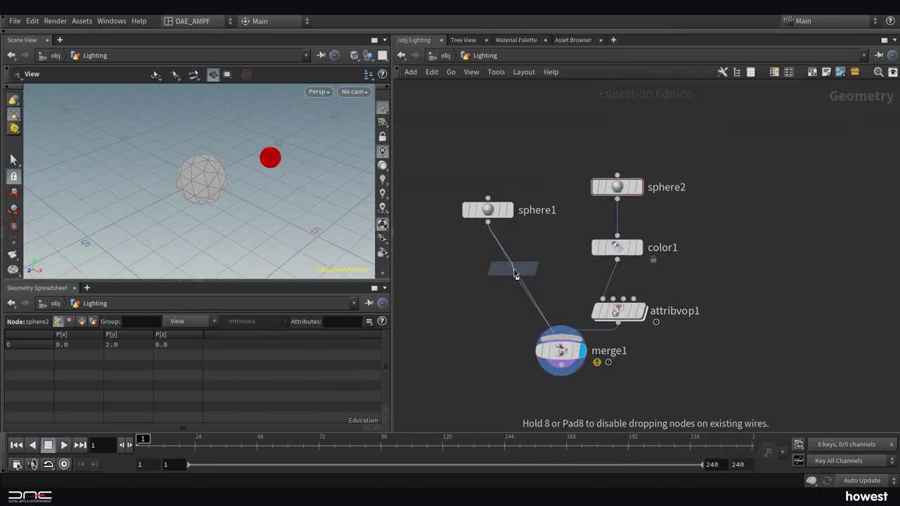
click(516, 290)
Tidy the layout and rename sphere2 to Light, attribvop1 to Math_unit_circle, attribvop2 to Math_lighting
key(l)
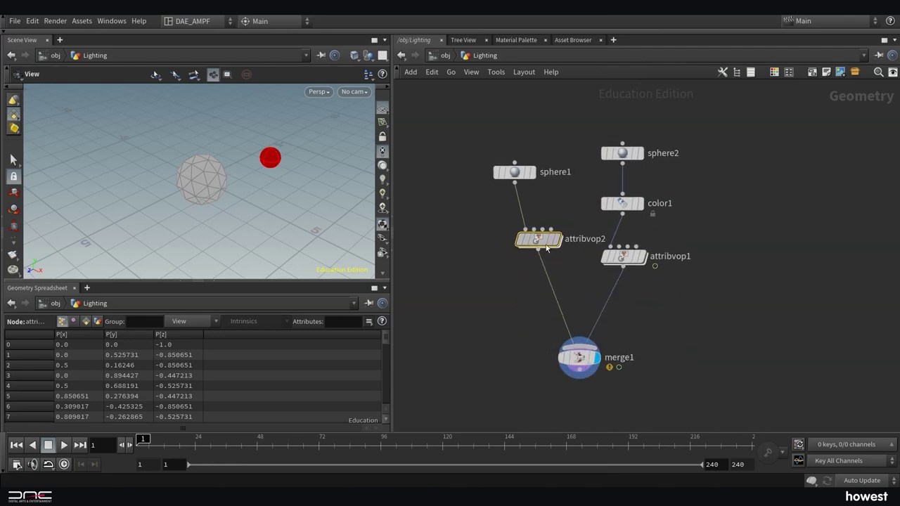
double_click(662, 152)
text(Light)
key(Return)
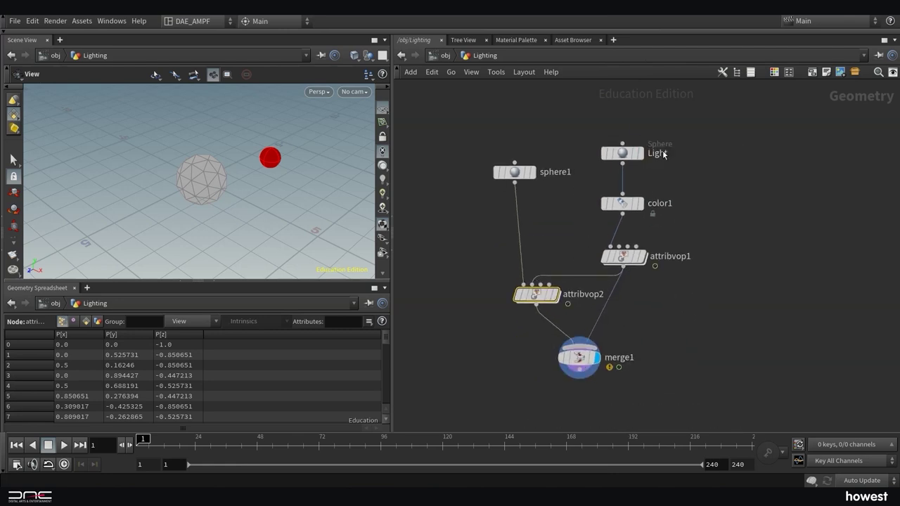
double_click(670, 256)
text(Math_unit_circle)
key(Return)
double_click(582, 294)
text(Math)
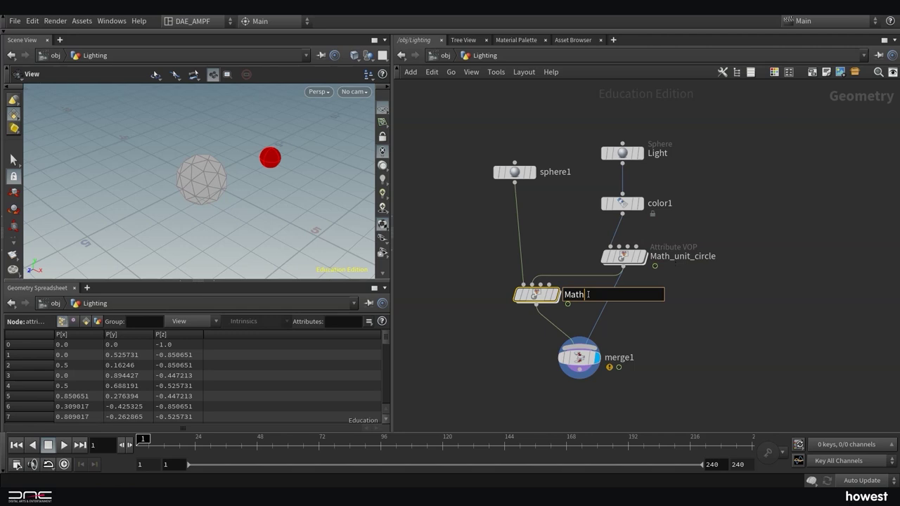
text(_lighting)
key(Return)
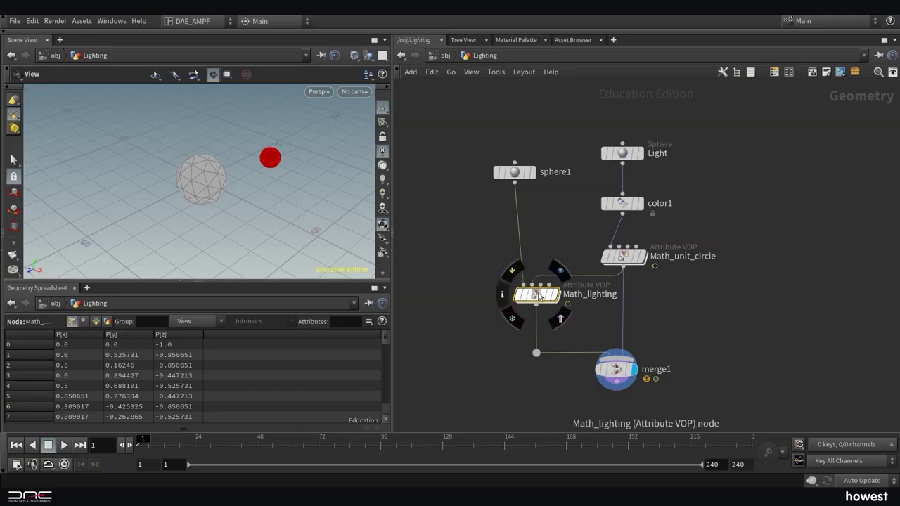
Inside Math_lighting, add a Get Attribute reading P from the Second Input, named Lightsource
double_click(537, 295)
drag(520, 210, 480, 191)
key(Tab)
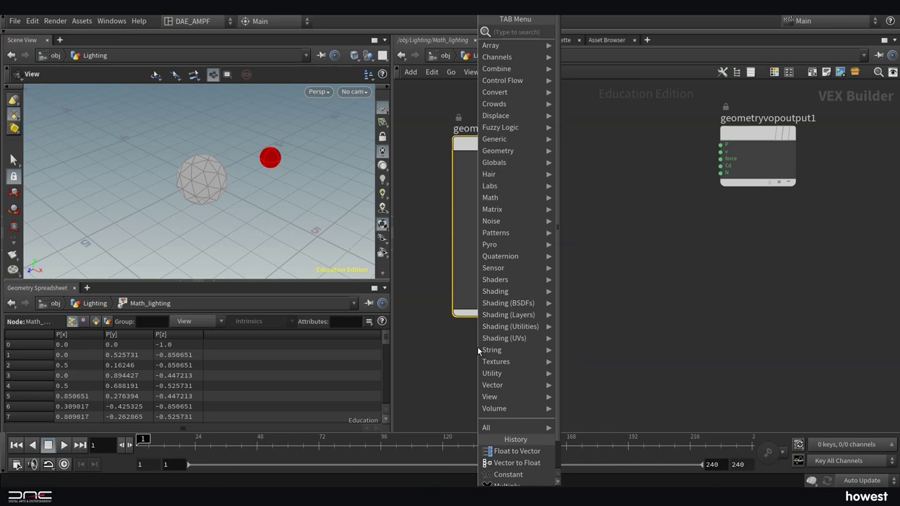
text(get att)
key(Return)
click(477, 346)
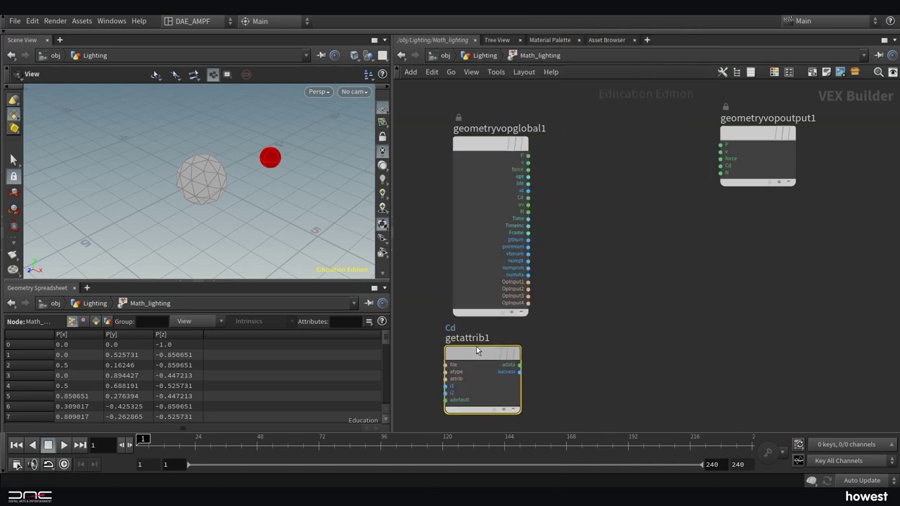
key(p)
click(788, 117)
click(782, 157)
click(758, 163)
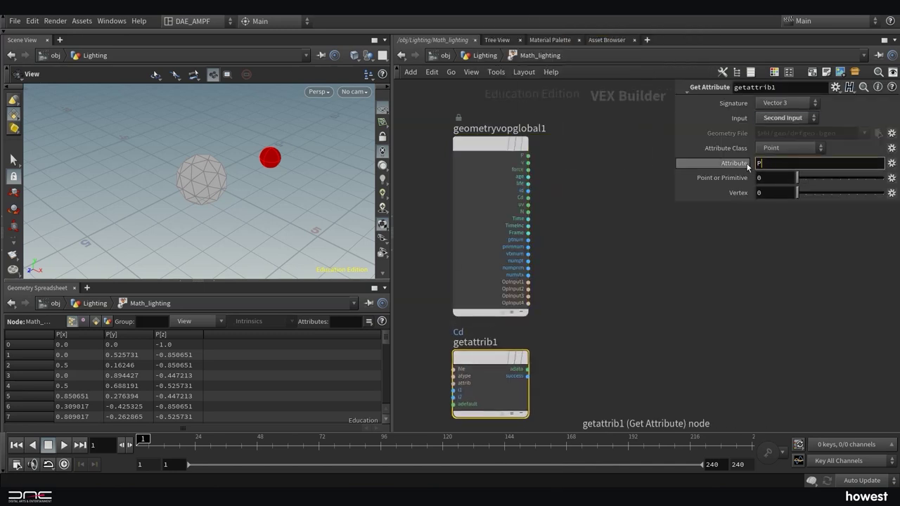
double_click(475, 341)
text(Lightsource)
key(Return)
Subtract global P from Lightsource in subtract1, then add normalize1 after it
scroll(483, 297, down, 3)
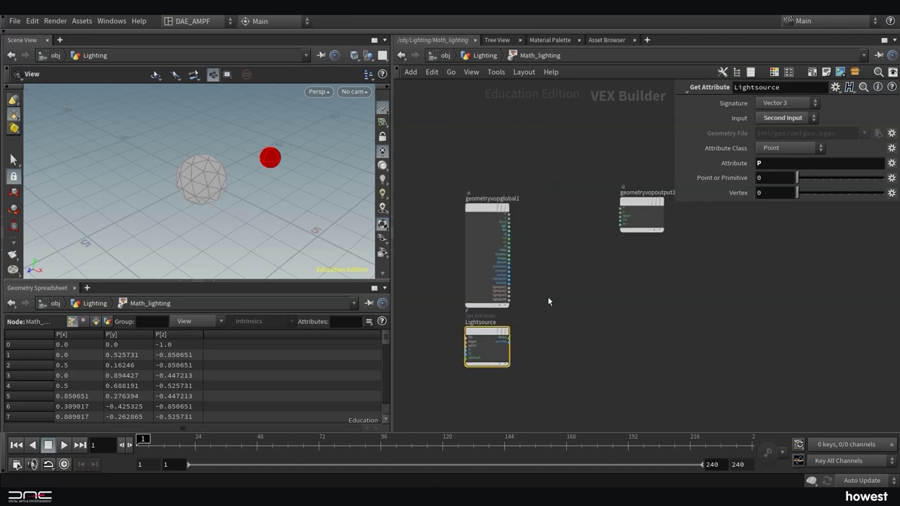
click(509, 217)
alt+click(545, 219)
click(545, 334)
key(Return)
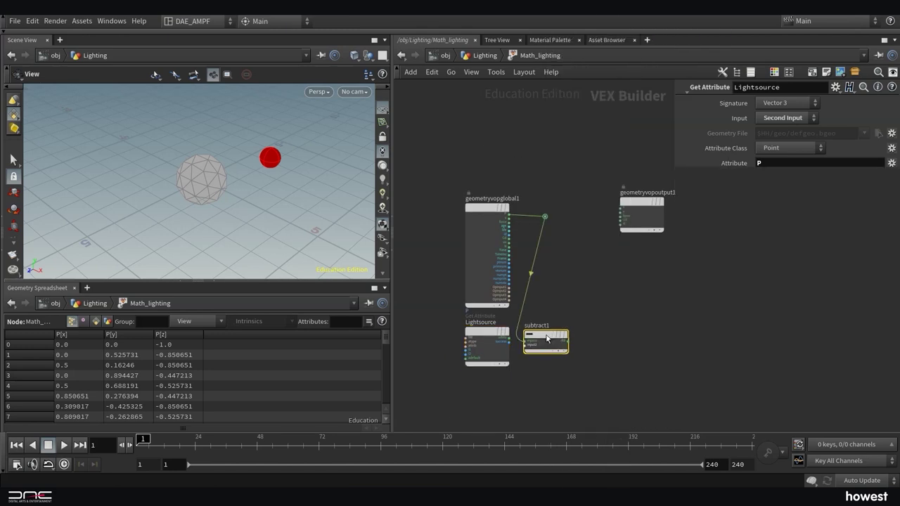
scroll(548, 345, up, 3)
drag(493, 339, 551, 325)
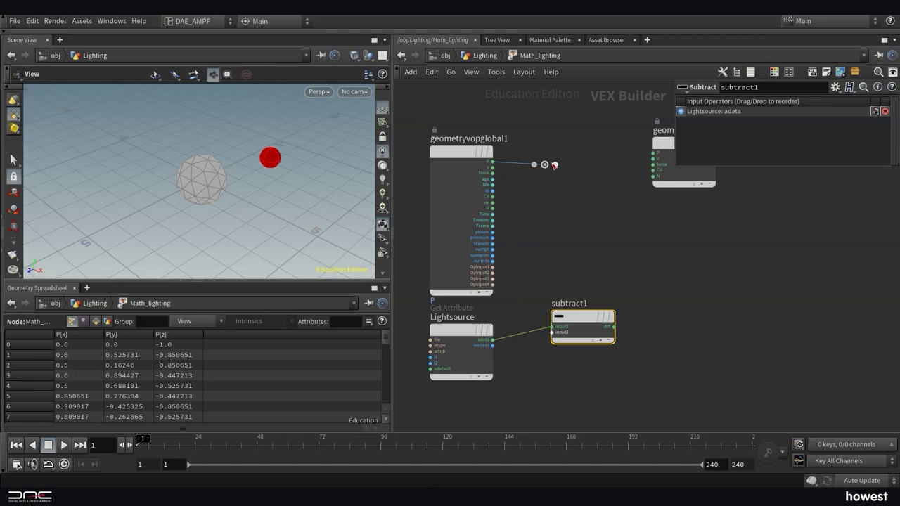
click(553, 332)
key(h)
key(Tab)
key(Escape)
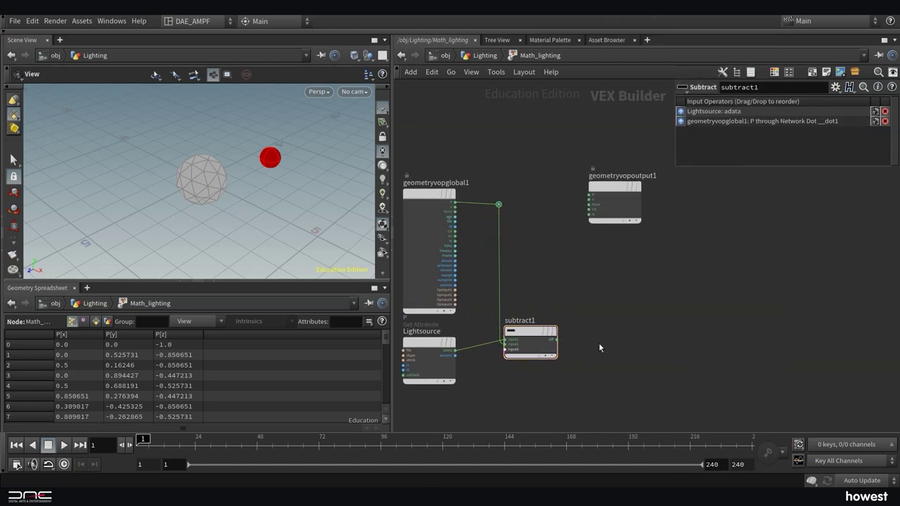
click(598, 347)
Add dot1 after normalize1 and wire global N into its second input
key(h)
click(610, 333)
key(Tab)
text(dot)
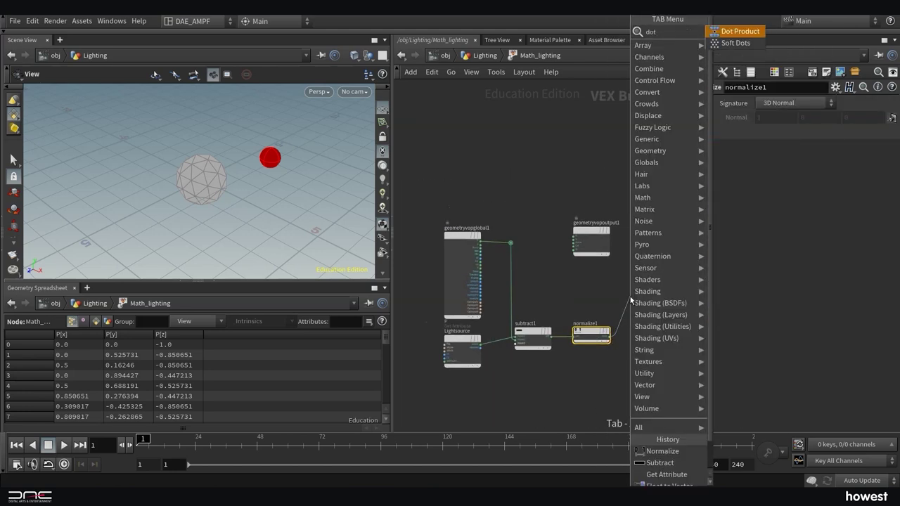
key(Return)
click(650, 291)
key(h)
drag(430, 244, 708, 251)
Chain clamp1 and then multiply1 after dot1
click(733, 238)
key(Tab)
text(clam)
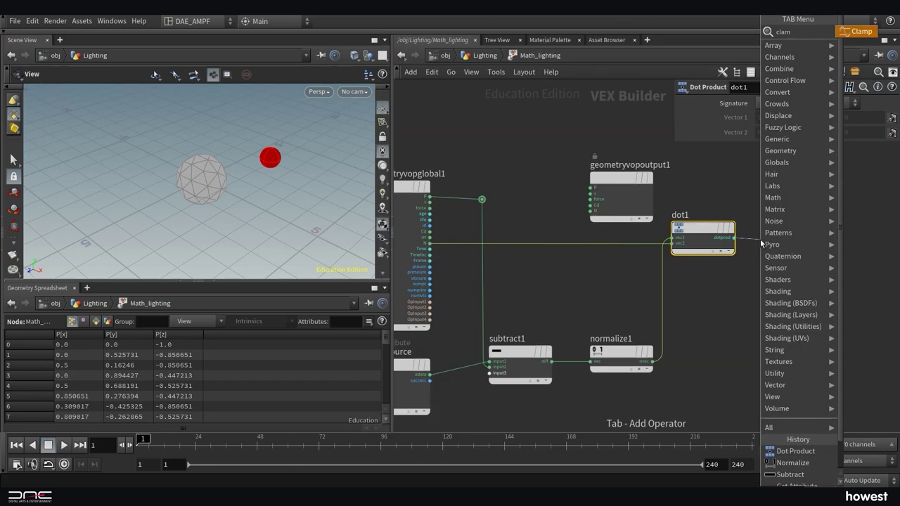
key(Return)
click(780, 223)
key(h)
key(Tab)
text(m)
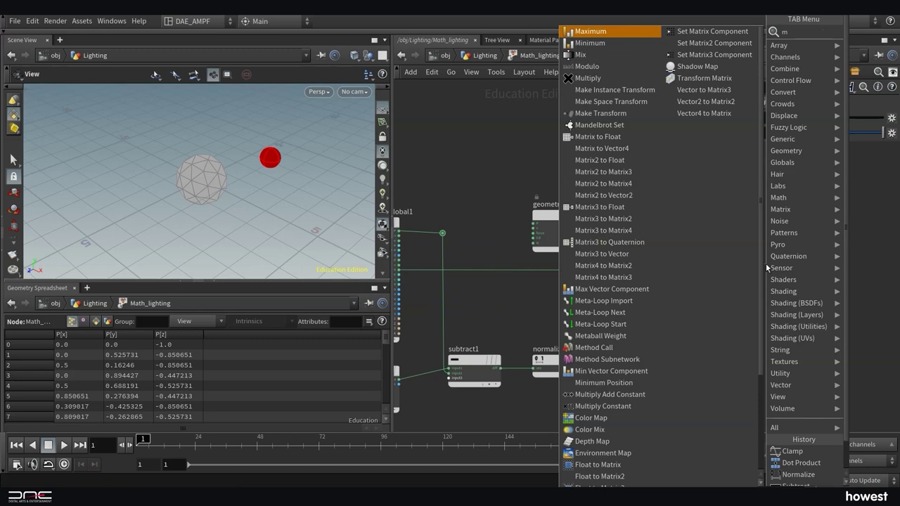
text(ult)
key(Return)
click(783, 254)
Add a Parameter node above the chain with its type set to Color
key(Tab)
text(para)
key(Return)
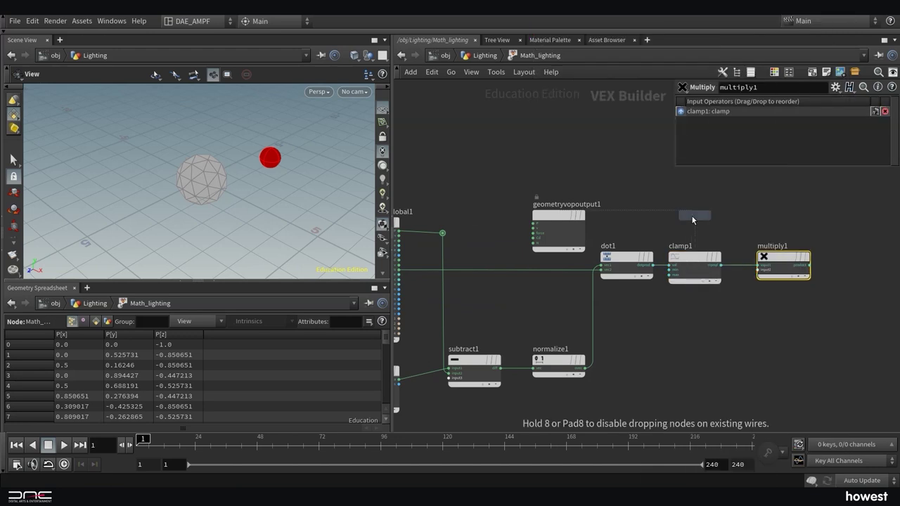
click(693, 220)
click(780, 156)
click(780, 393)
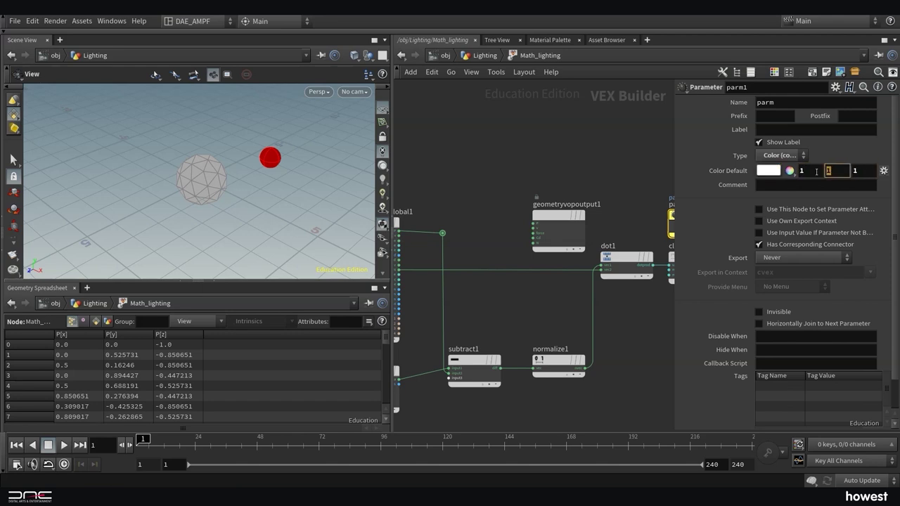
key(p)
Wire parm1 into multiply1 and multiply1 into geometryvopoutput1's Cd
click(719, 196)
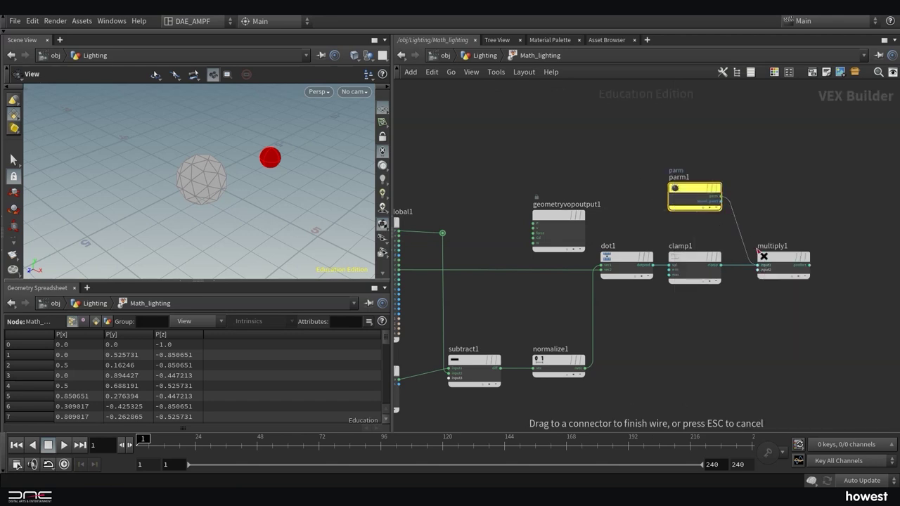
click(757, 269)
drag(558, 215, 830, 236)
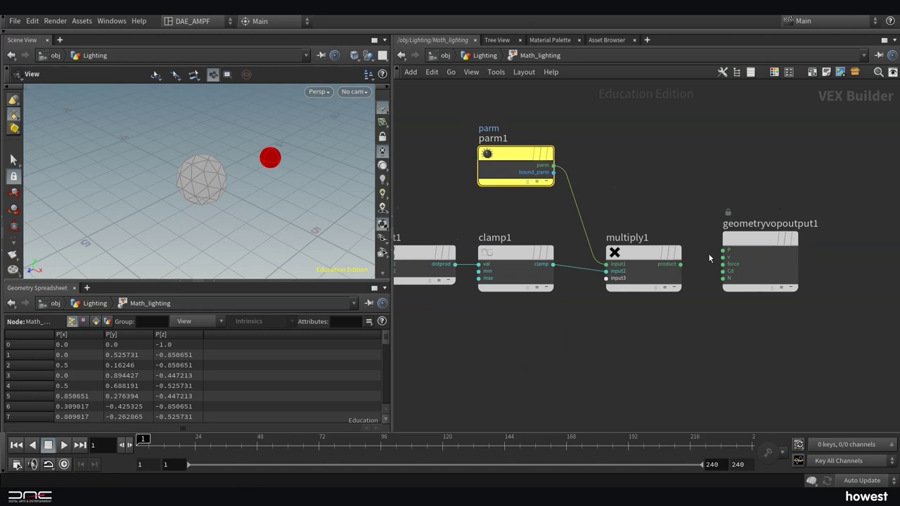
click(809, 265)
click(843, 271)
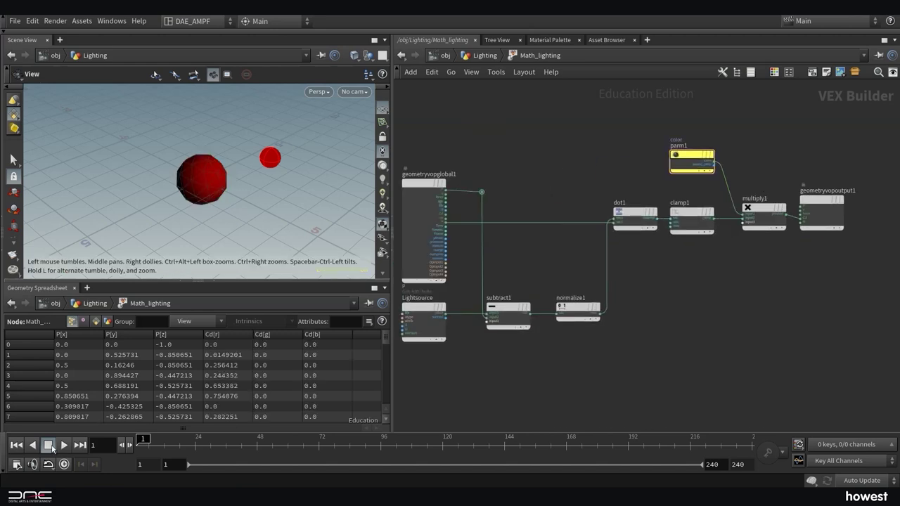
Play the animation to watch the sphere's red lit side follow the orbiting light, then stop
click(64, 445)
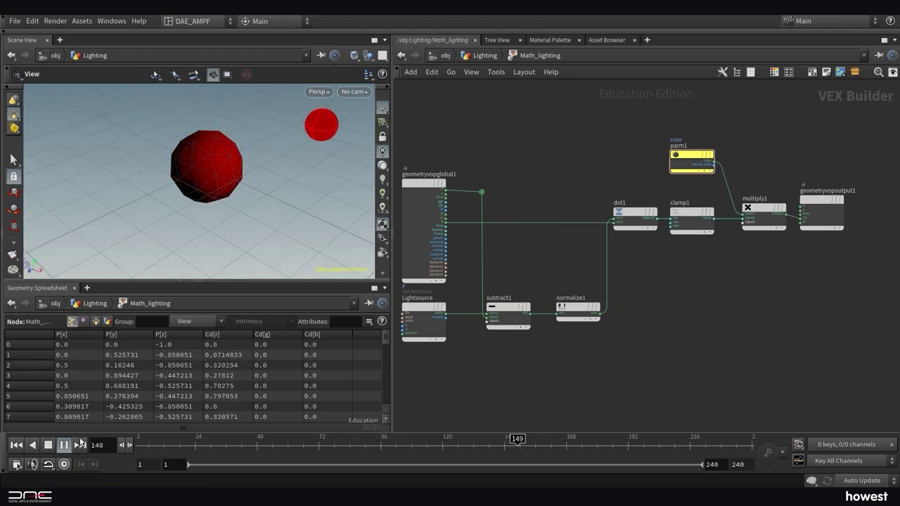
scroll(211, 211, up, 3)
middle_drag(214, 209, 214, 239)
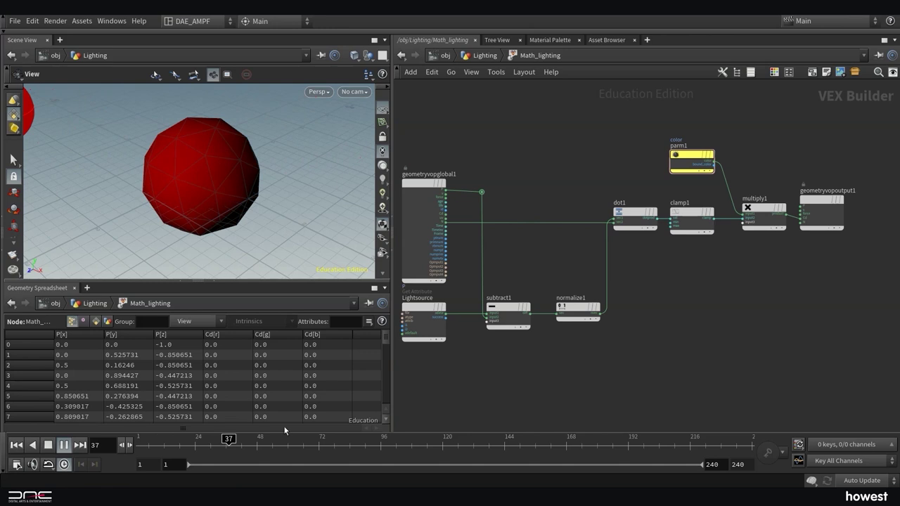
key(Escape)
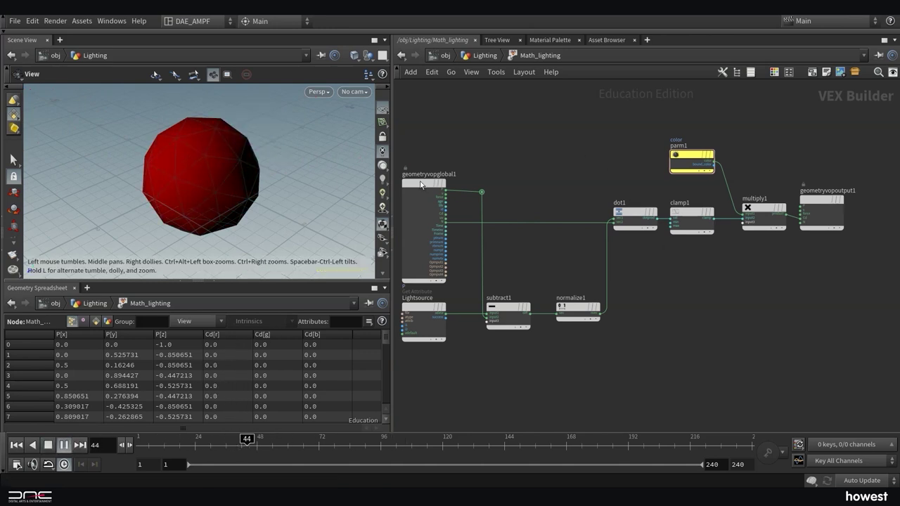
Back in the Lighting network, add a Rubber Toy test geometry node
key(u)
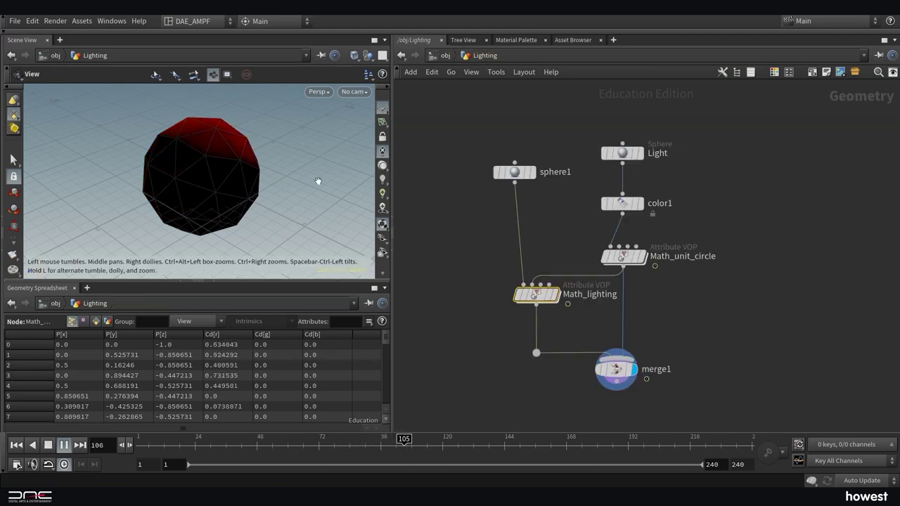
key(Tab)
text(null)
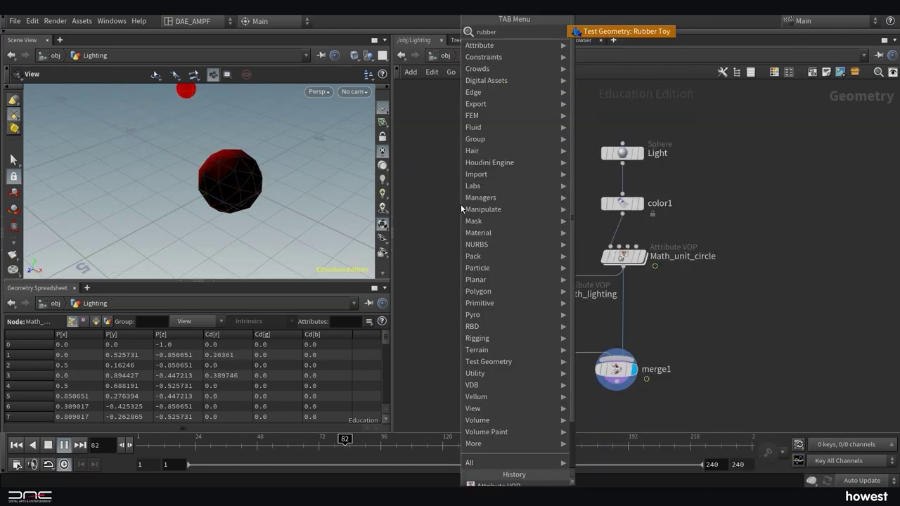
key(Return)
click(461, 204)
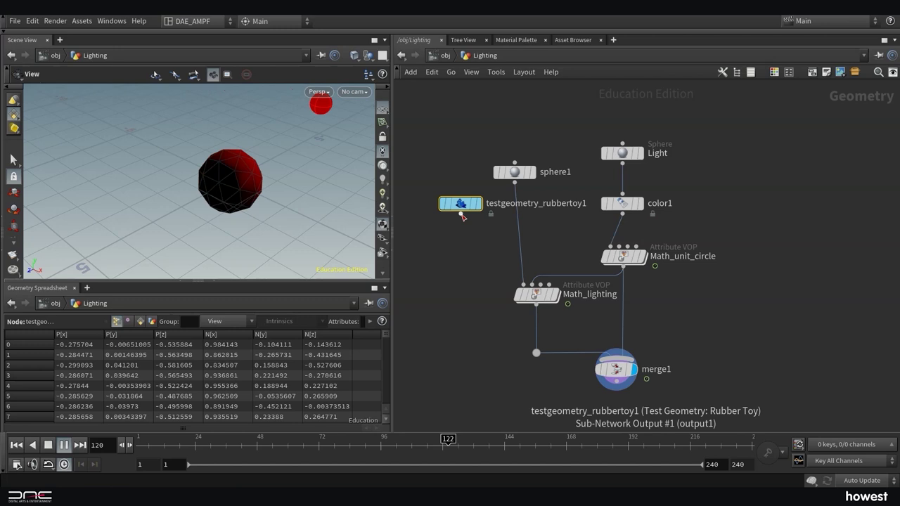
Add subdivide1 below the rubber toy and wire it into Math_lighting's first input
key(Tab)
text(sub)
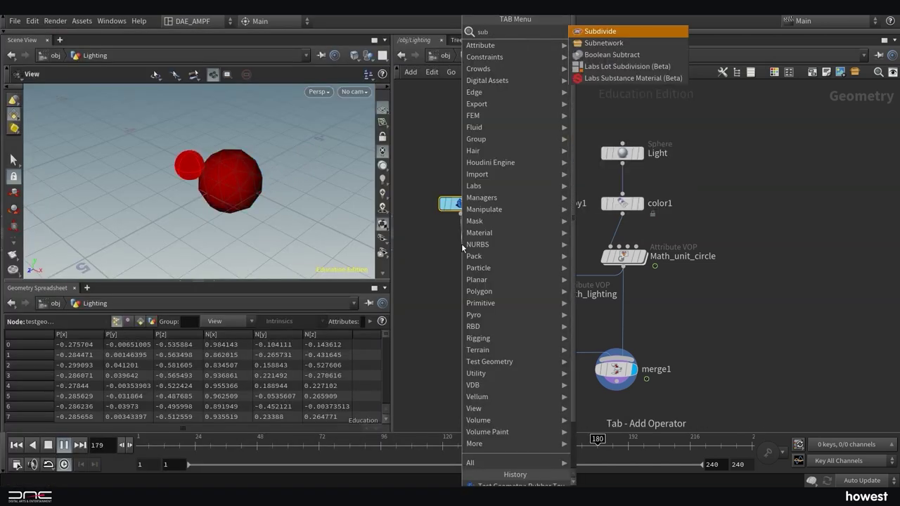
key(Return)
drag(461, 254, 522, 285)
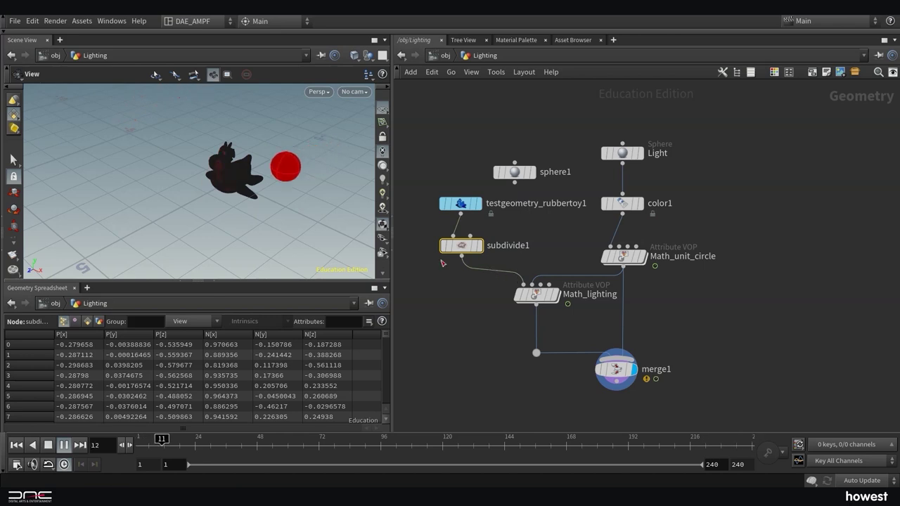
click(461, 203)
key(p)
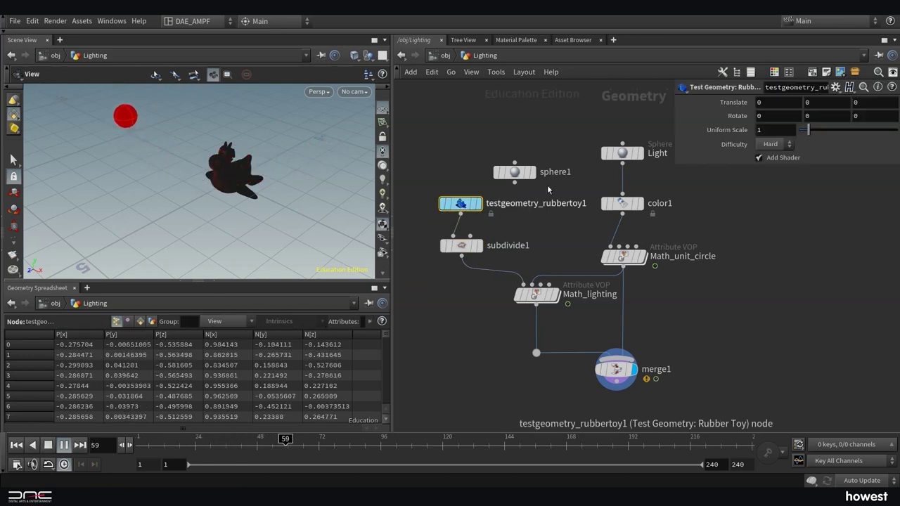
key(p)
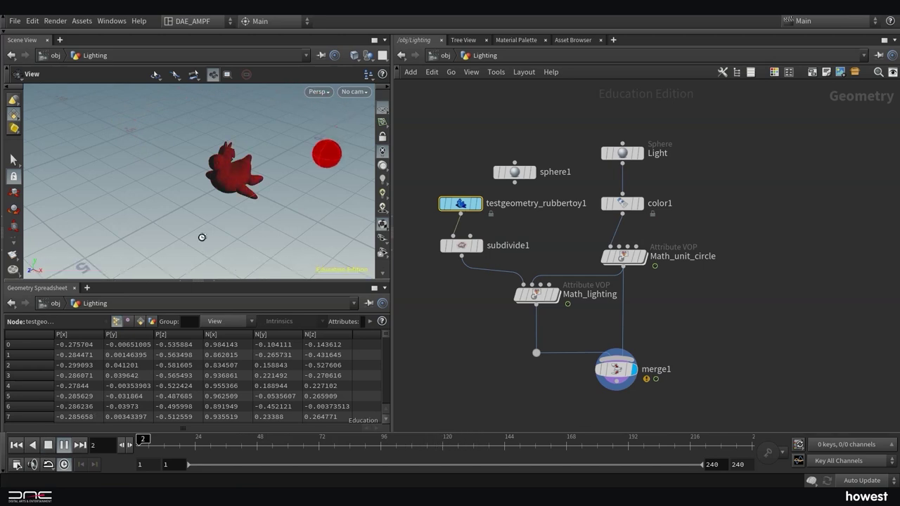
scroll(235, 180, up, 3)
scroll(236, 179, up, 6)
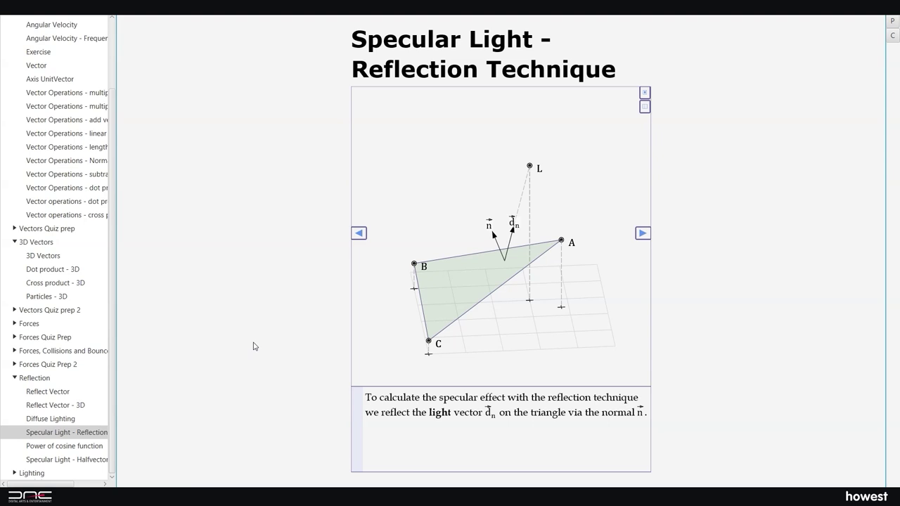
Step the lesson from the projection formula through to the specular intensity step
click(642, 234)
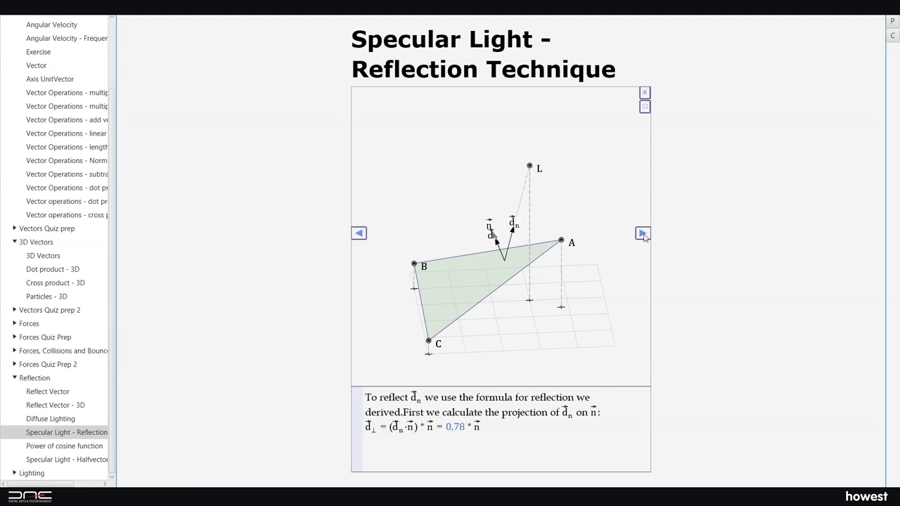
click(642, 234)
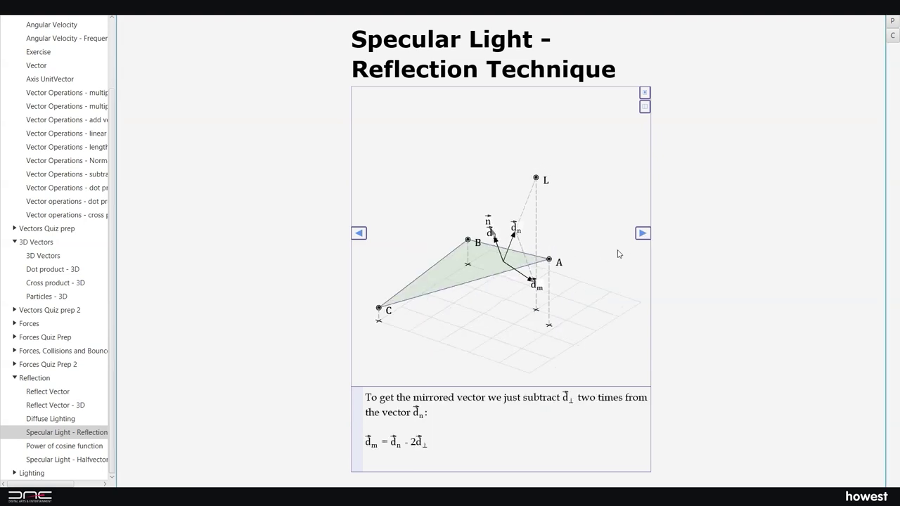
click(642, 235)
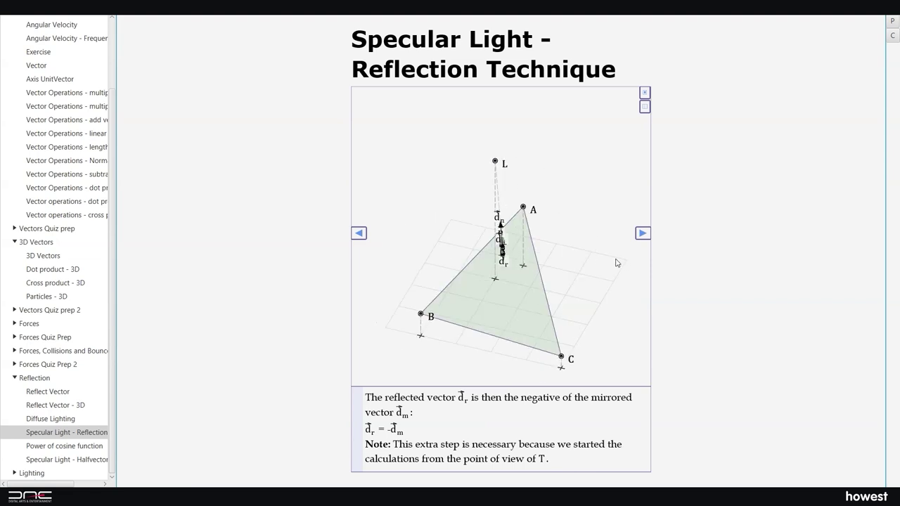
click(641, 234)
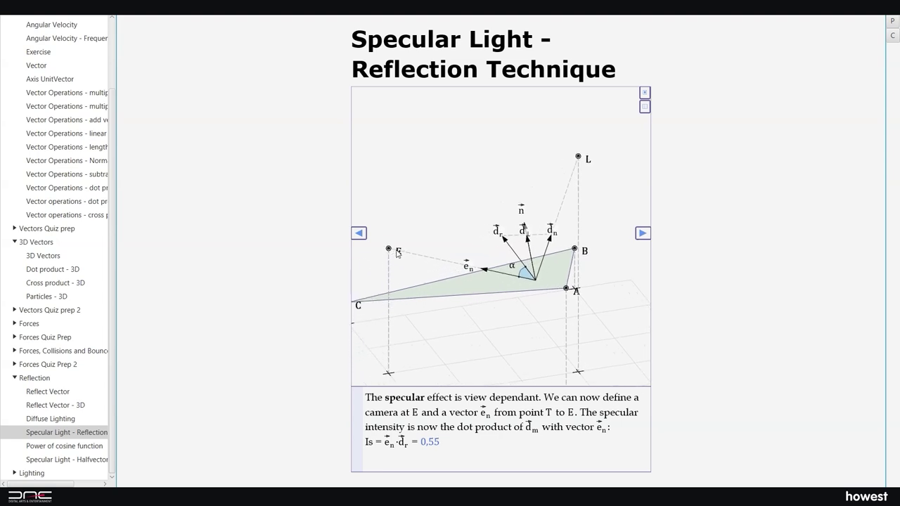
Move light point L and camera point E to compare how the specular intensity changes
drag(579, 161, 601, 225)
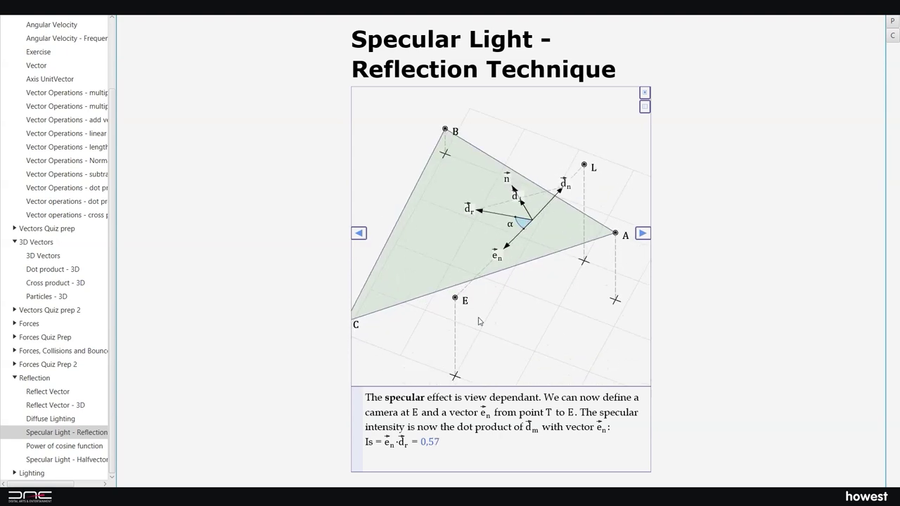
mouse_move(485, 327)
mouse_down()
mouse_move(571, 333)
mouse_move(444, 323)
mouse_up()
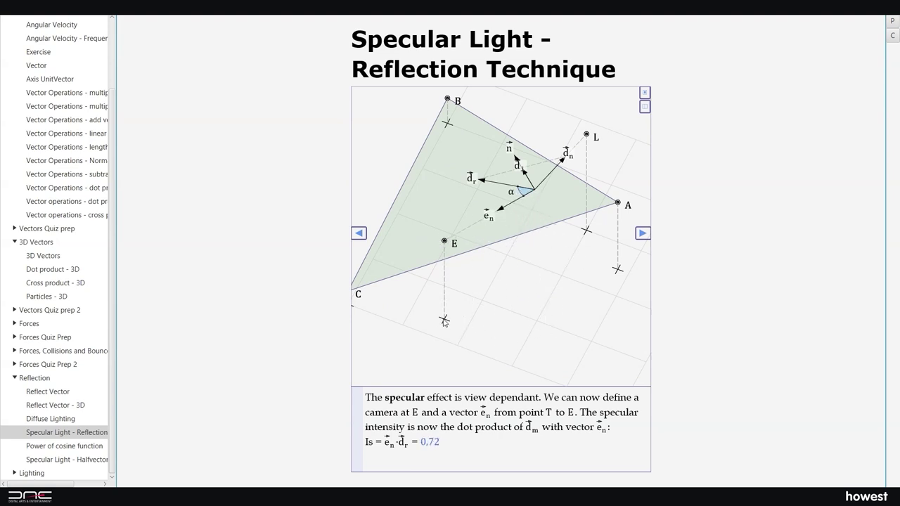
mouse_move(387, 271)
mouse_down()
mouse_move(467, 324)
mouse_move(515, 336)
mouse_move(441, 318)
mouse_up()
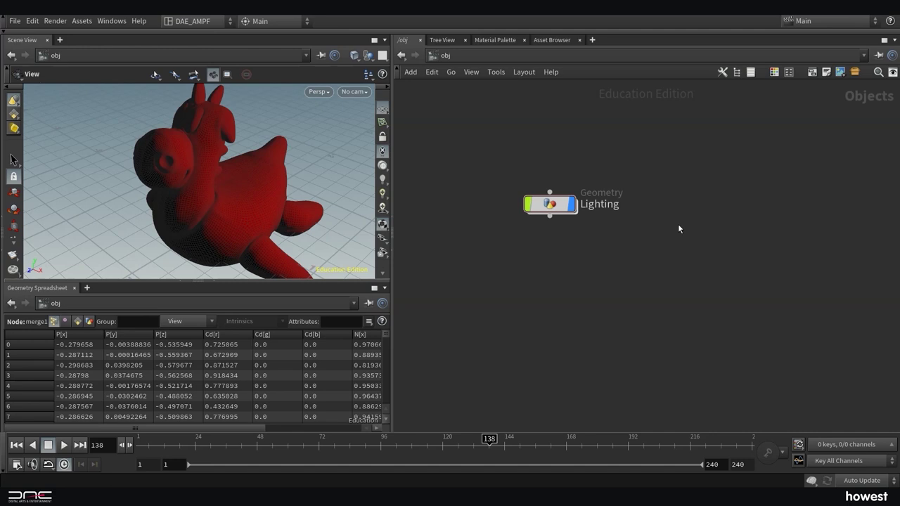
Paste the cam1 camera beside Lighting and orbit to show the sphere and light
key(ctrl+v)
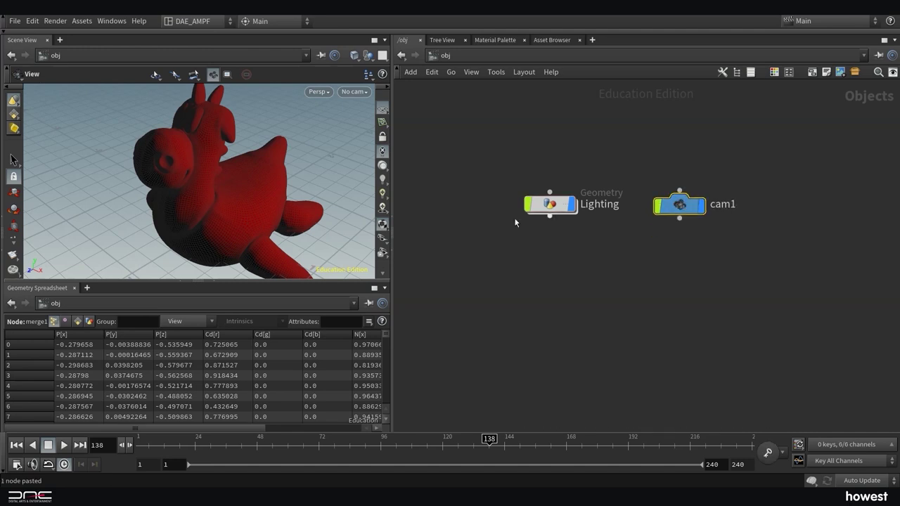
scroll(237, 179, down, 3)
scroll(237, 178, down, 3)
drag(239, 182, 263, 180)
Add a new sphere node inside the Lighting geometry network
double_click(555, 205)
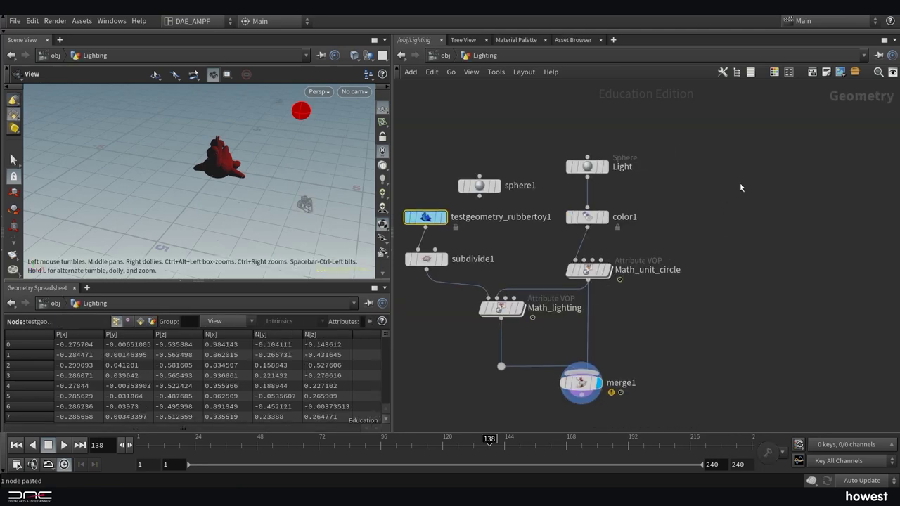
key(Tab)
text(sph)
key(Return)
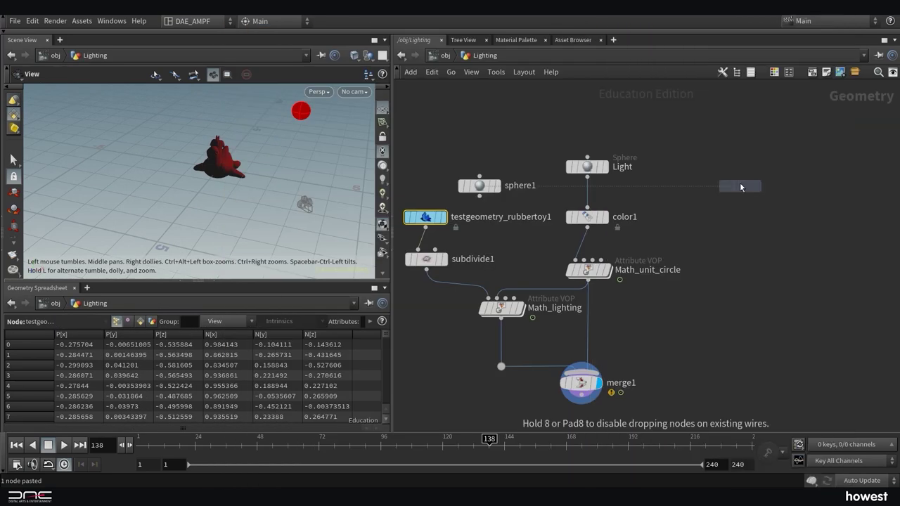
click(740, 185)
Link sphere2's Center to cam1's Translate (3.55892, 1.61708, 4.45007)
click(449, 56)
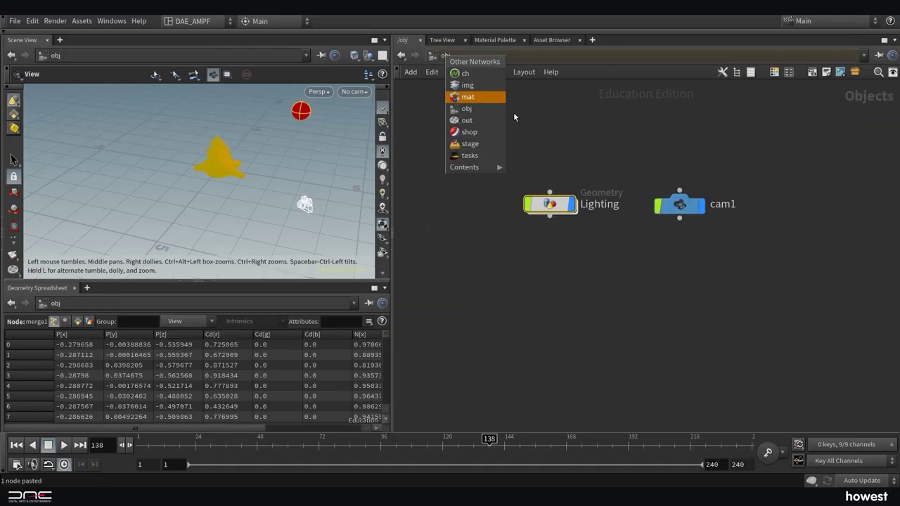
click(660, 206)
key(p)
right_click(731, 133)
click(752, 206)
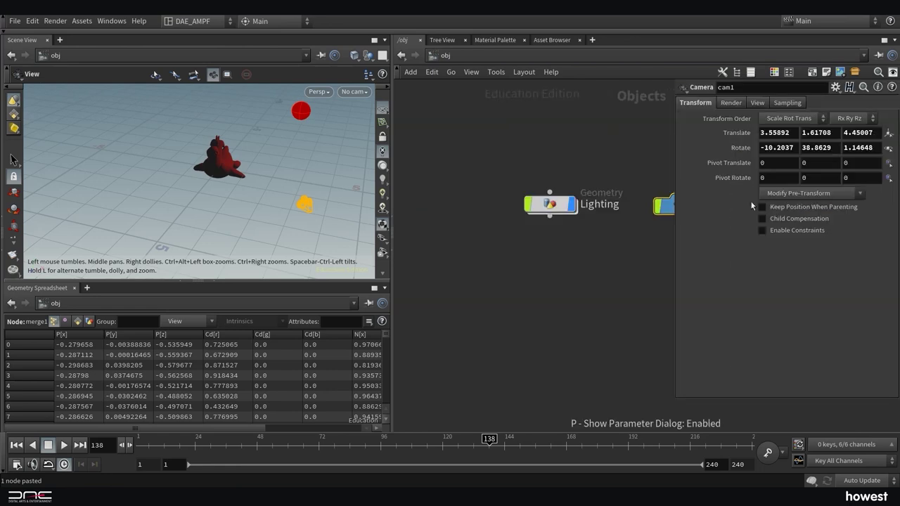
click(550, 204)
key(i)
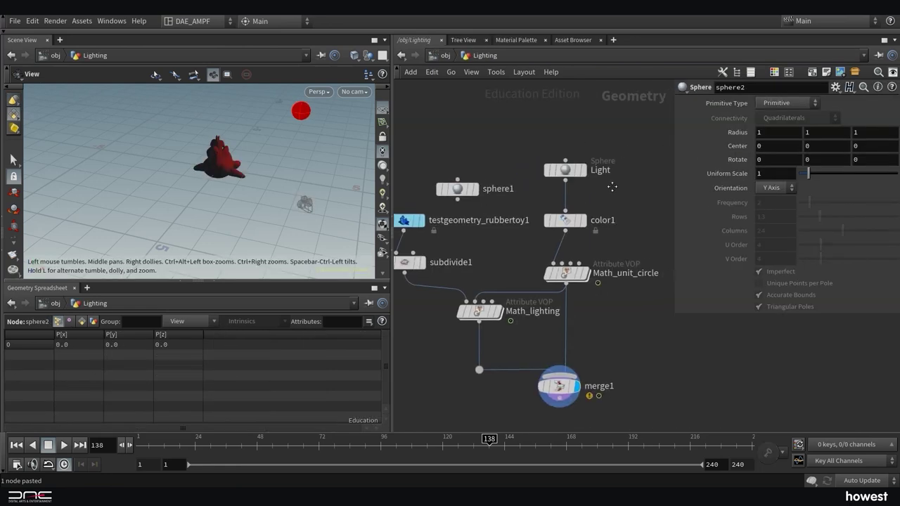
right_click(737, 147)
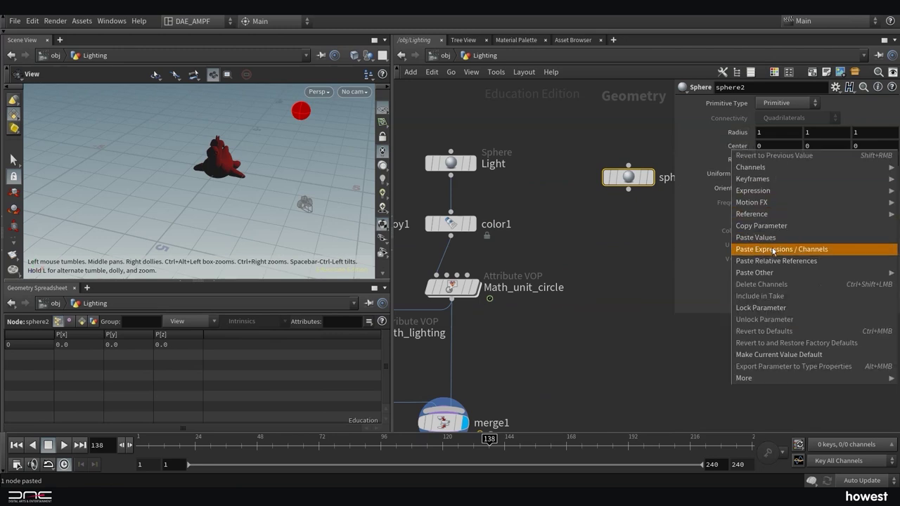
click(772, 250)
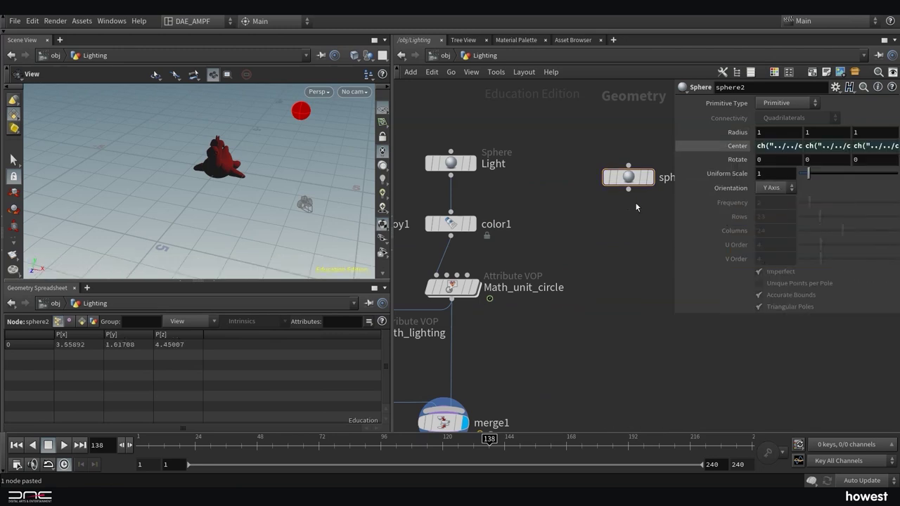
Rename the sphere to cam_pos and wire it through a dot into Math_lighting
key(h)
double_click(624, 170)
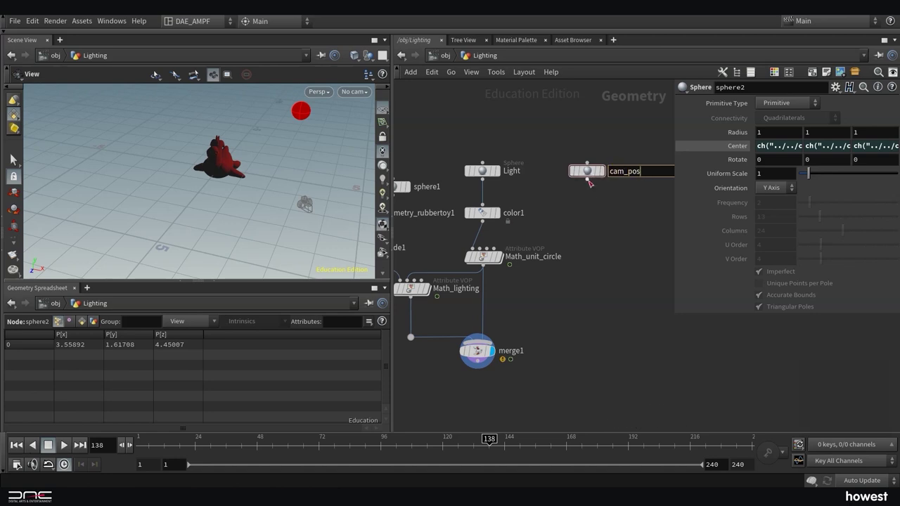
click(587, 178)
alt+click(416, 235)
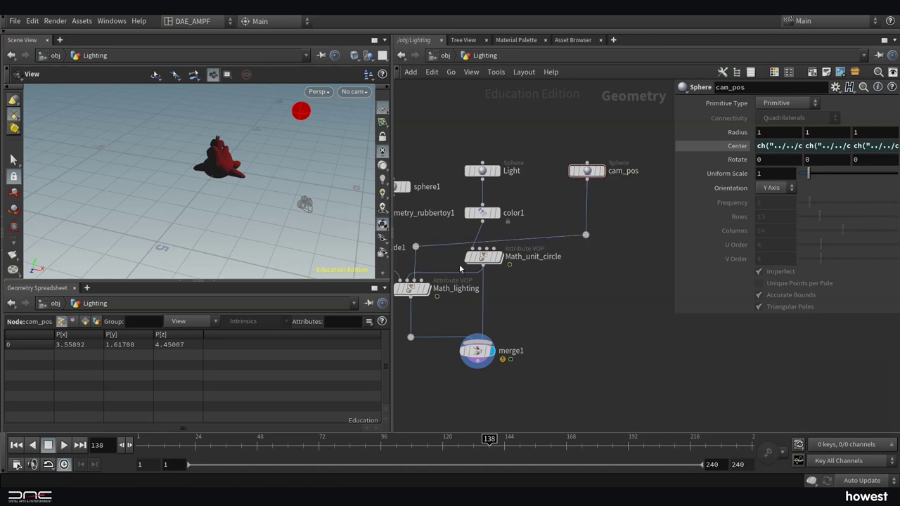
middle_drag(417, 243, 437, 250)
click(410, 279)
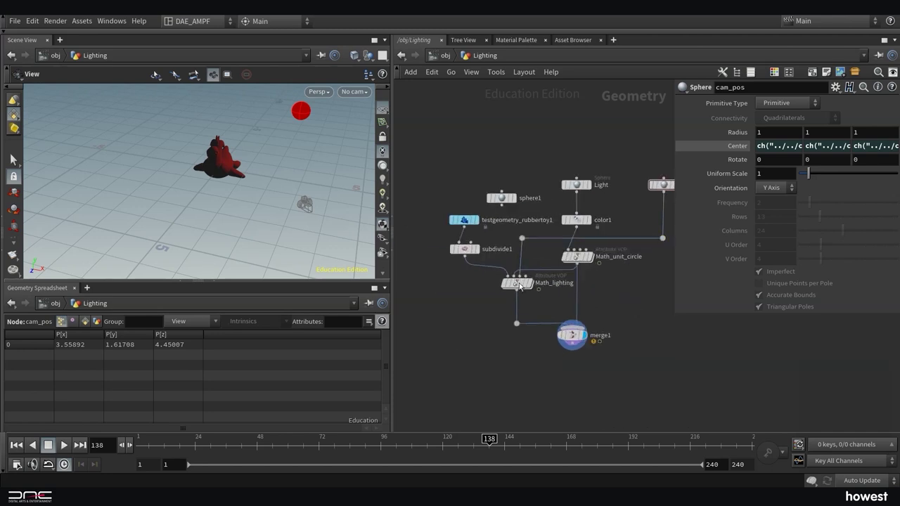
double_click(519, 282)
key(Tab)
Add a Get Attribute node named camera and subtract it from the global P
click(454, 347)
click(454, 348)
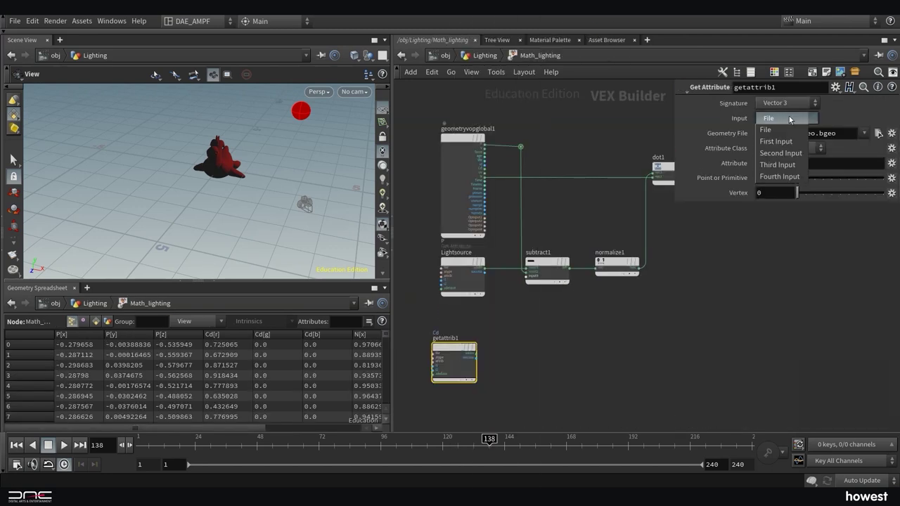
click(484, 145)
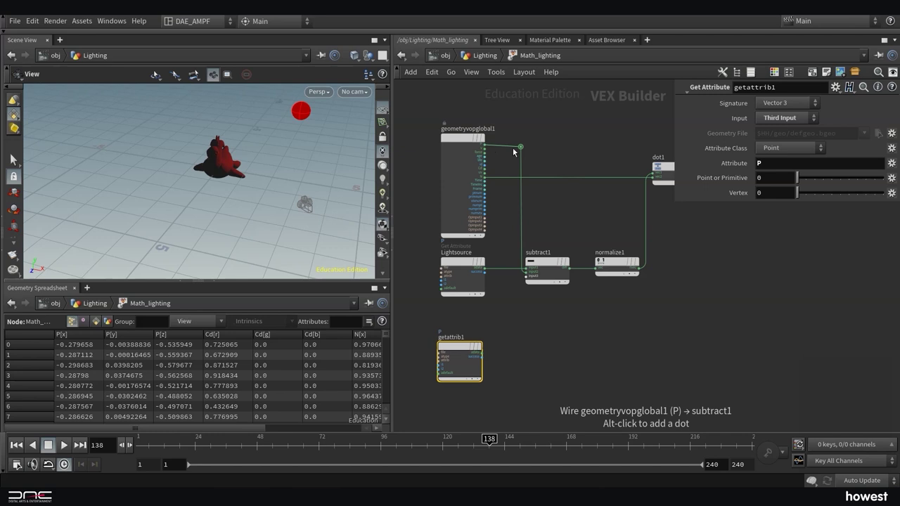
alt+click(499, 197)
key(Tab)
text(sub)
key(Return)
click(562, 359)
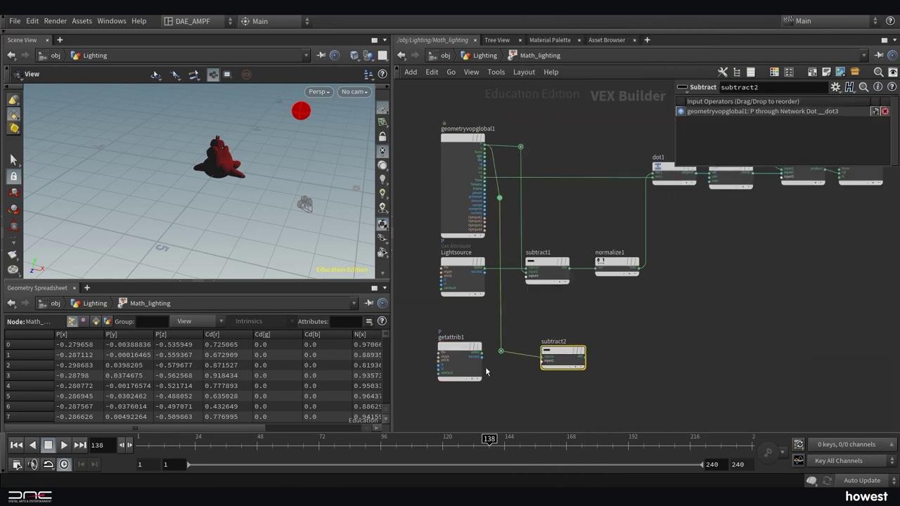
click(482, 353)
click(542, 356)
key(Return)
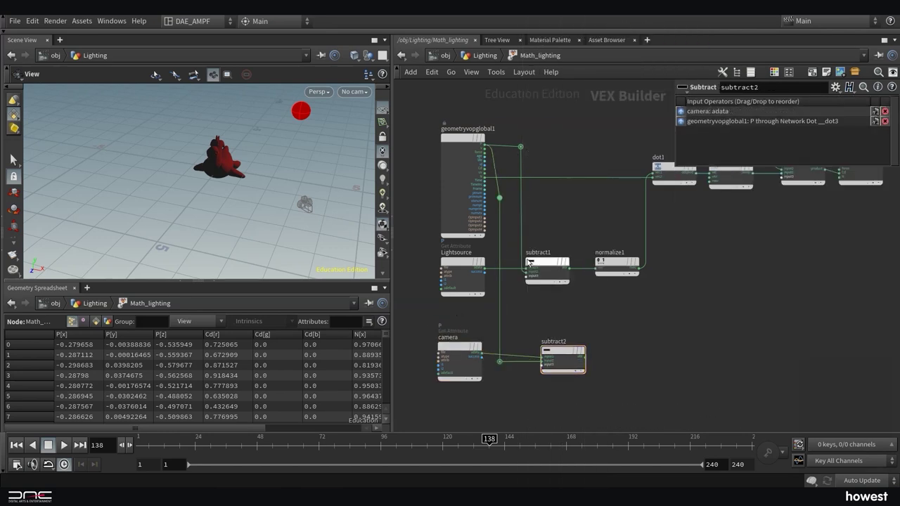
Rename the subtract node to camera_vector and add a Normalize after it
double_click(538, 252)
text(lightvector)
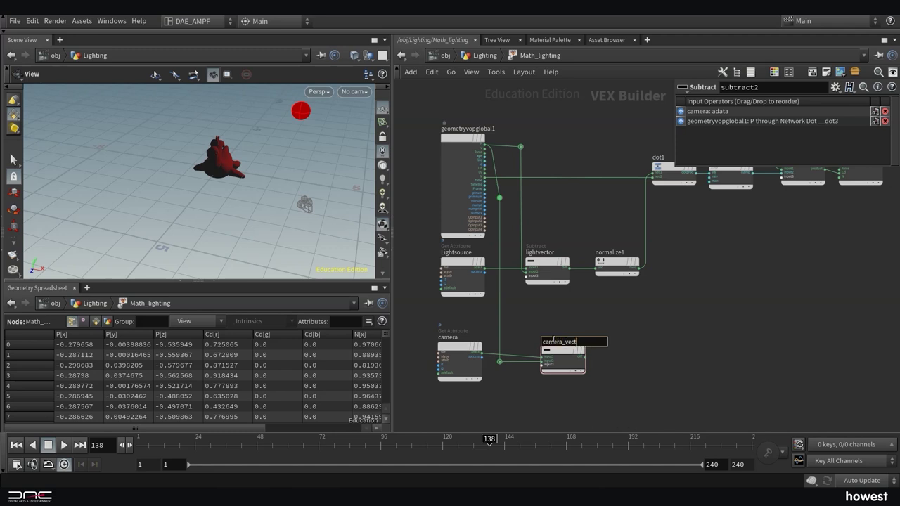
key(Tab)
text(norm)
key(Return)
click(623, 355)
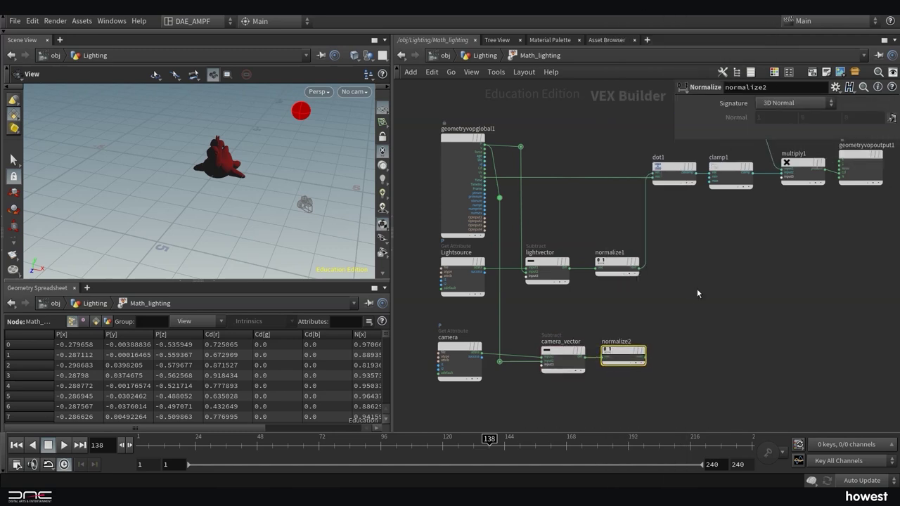
key(Tab)
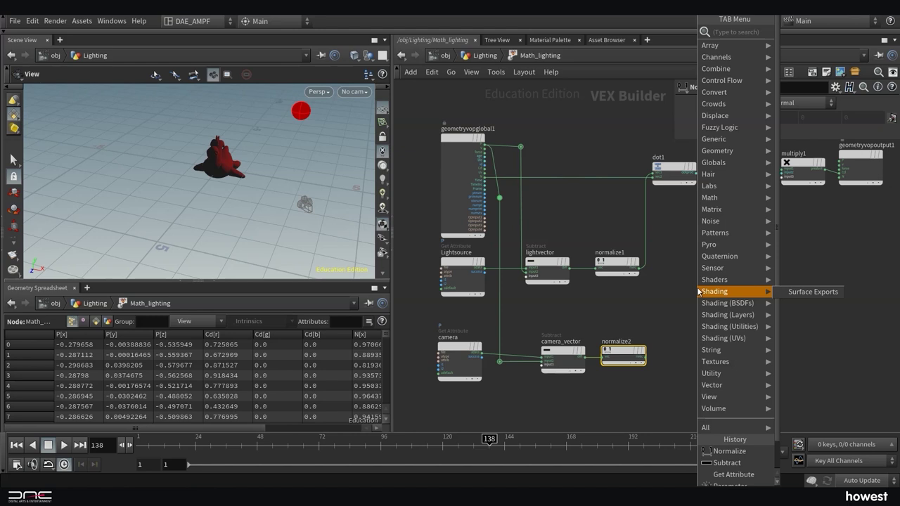
Invert the normalized vector by multiplying it with a Constant of -1
text(mult)
key(Return)
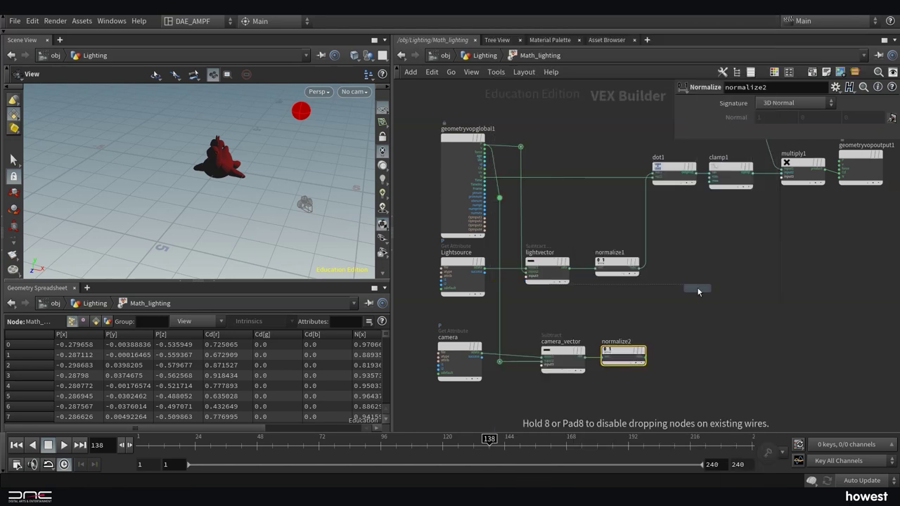
click(698, 291)
key(Tab)
text(const)
key(Return)
click(642, 312)
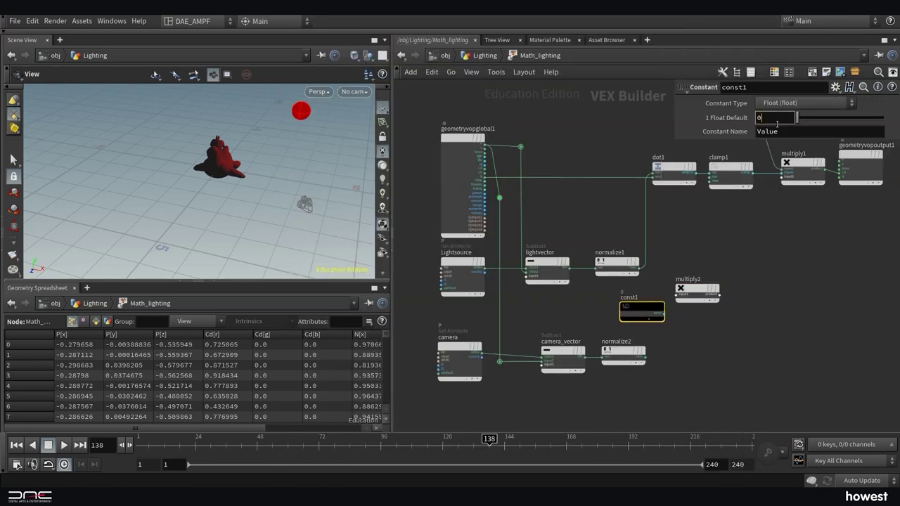
drag(640, 266, 634, 303)
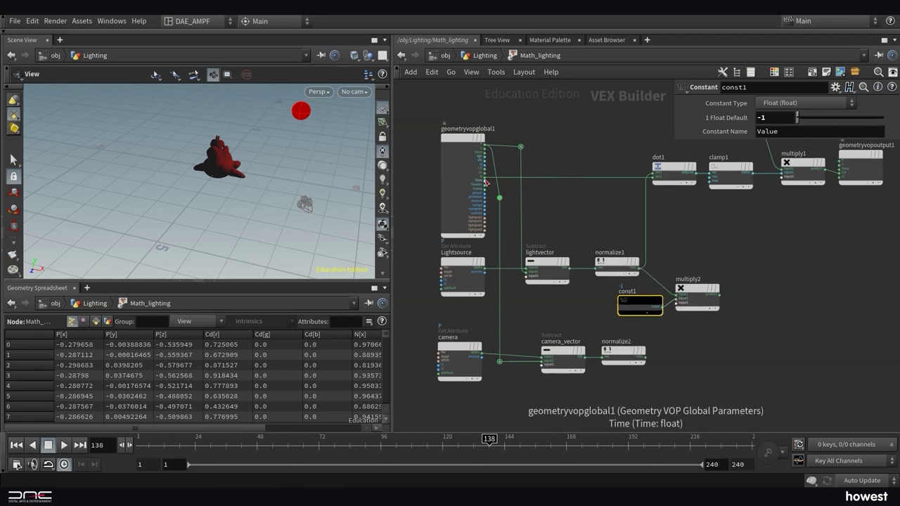
Reflect the inverted light with a Reflect node renamed reflected_light
click(485, 182)
key(Tab)
text(reflect)
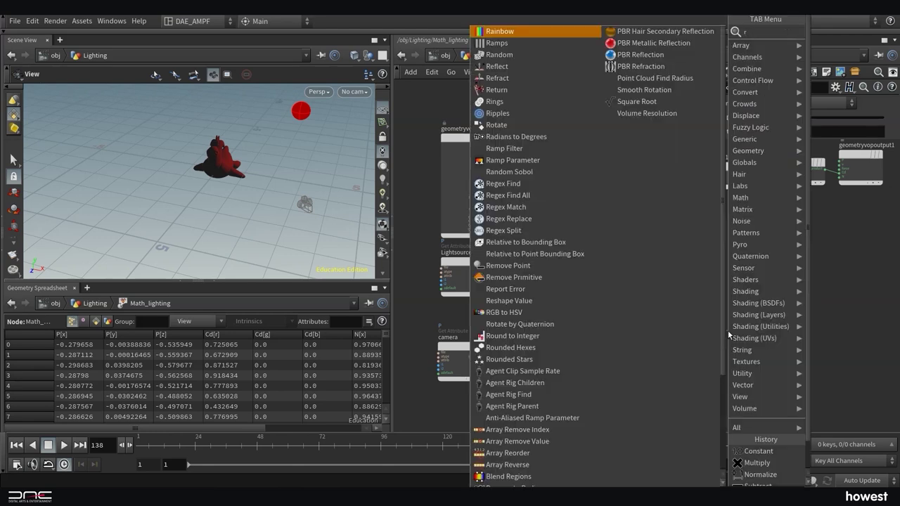
key(Return)
click(720, 338)
click(731, 326)
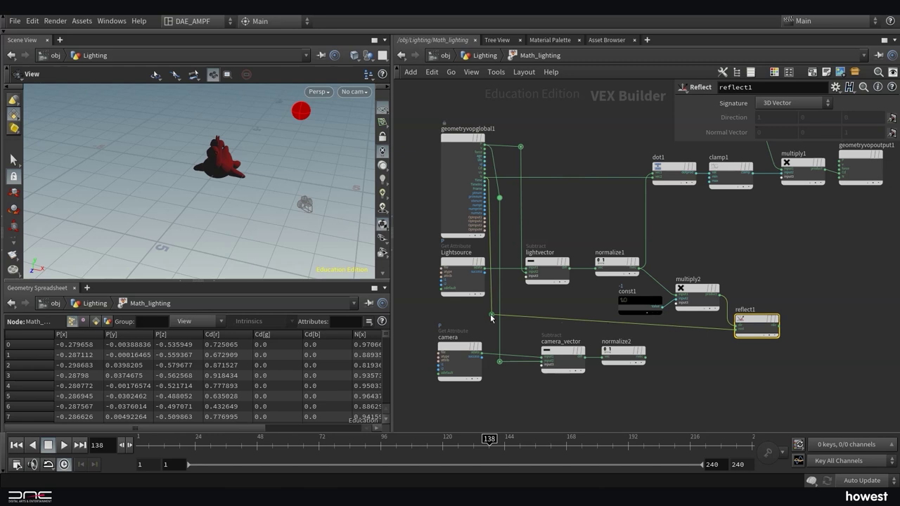
double_click(747, 315)
text(r)
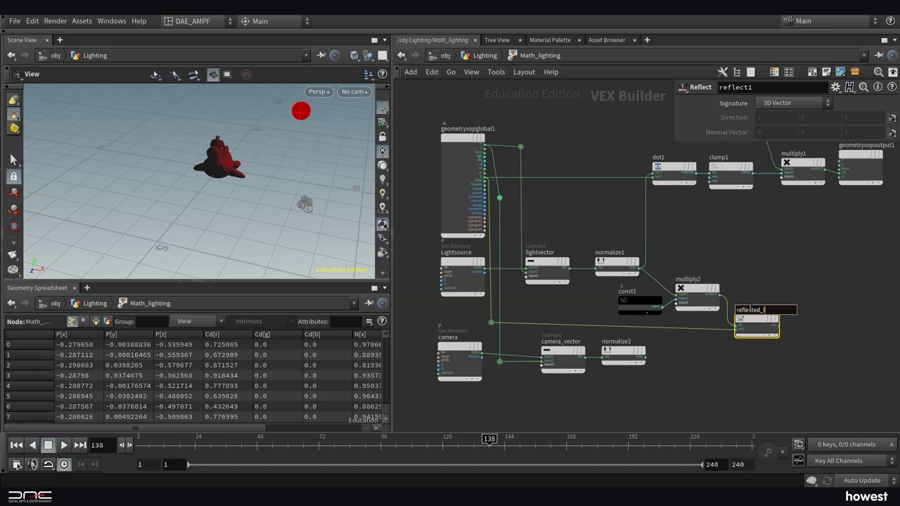
Add a Dot Product after reflected_light followed by a Clamp node
key(Tab)
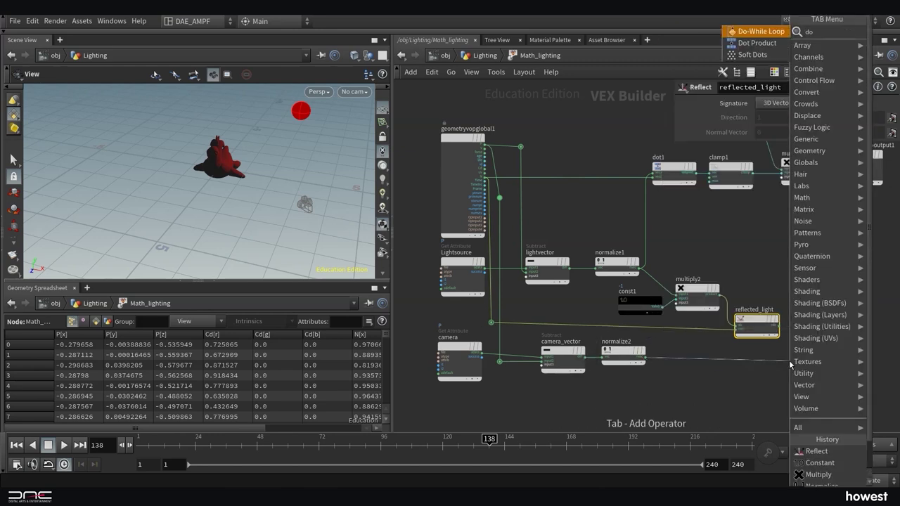
text(dot)
key(Return)
click(821, 361)
key(Tab)
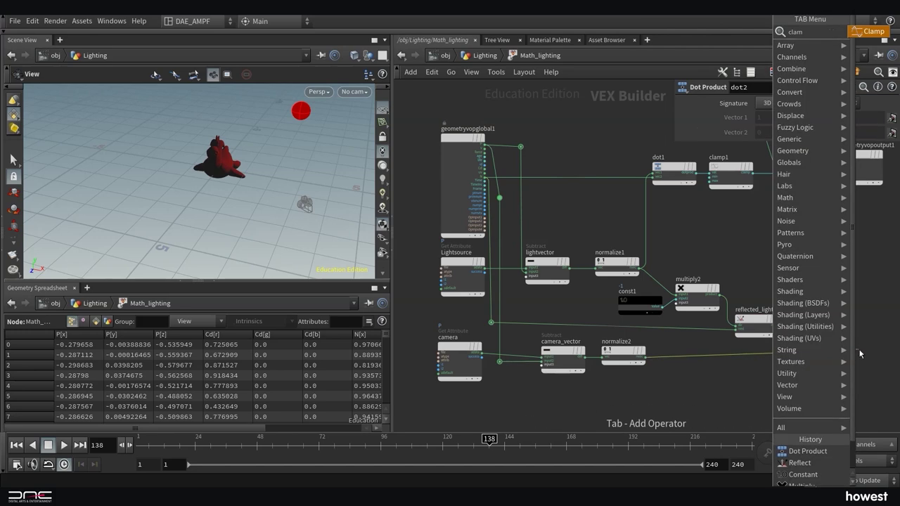
text(clamp)
key(Return)
click(875, 350)
drag(818, 359, 810, 349)
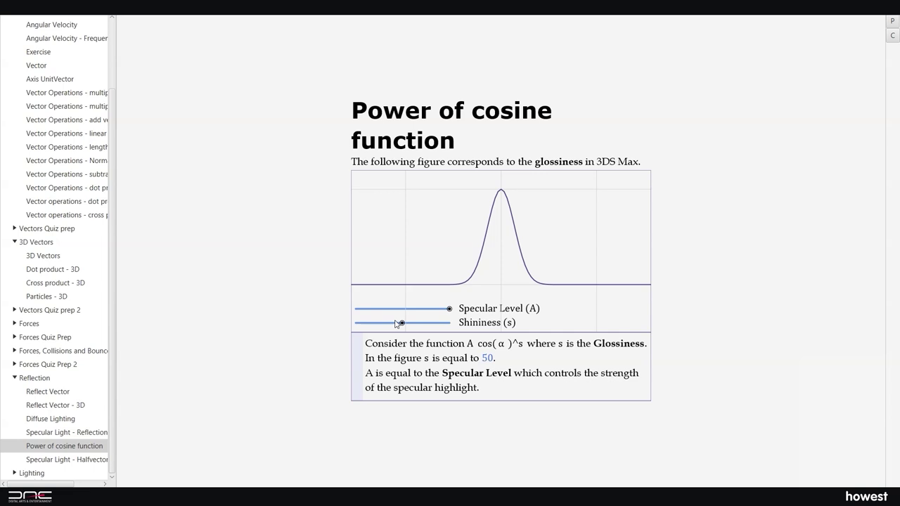
Adjust the shininess and specular level sliders, leaving glossiness s at 81,7 for a narrow peak
mouse_move(396, 323)
mouse_down()
mouse_move(355, 324)
mouse_move(380, 322)
mouse_up()
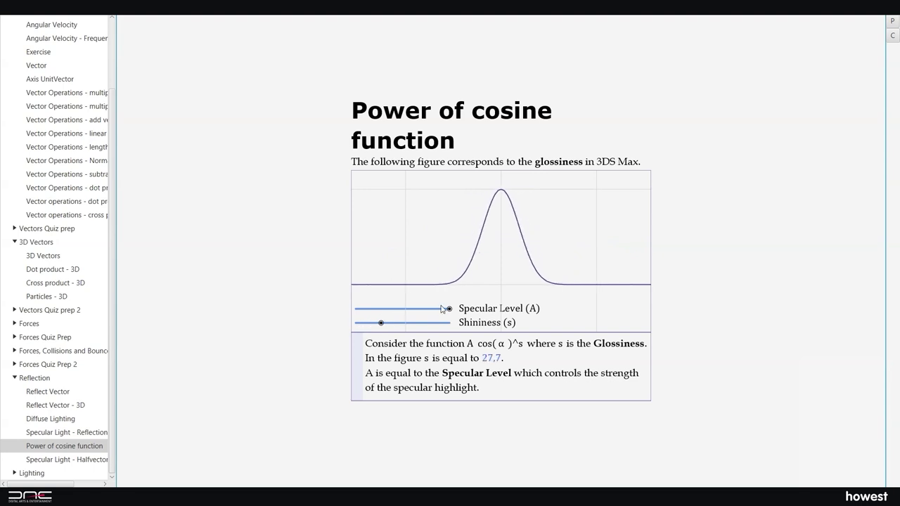
drag(445, 310, 415, 310)
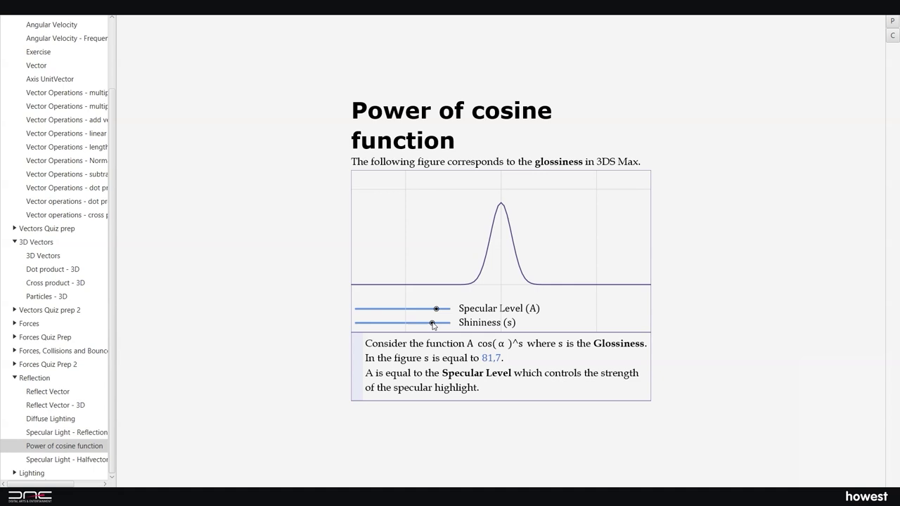
drag(436, 310, 447, 310)
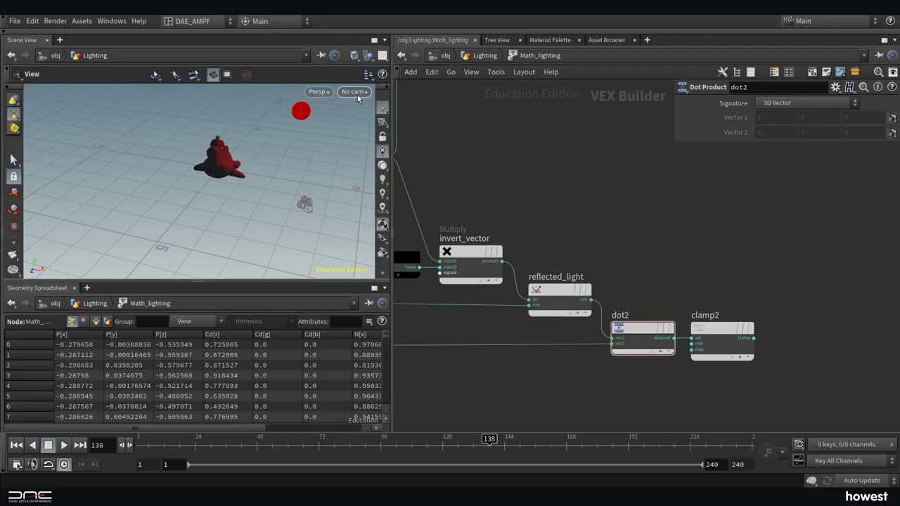
Look through cam1 and paste the four copied specular nodes into the network
click(355, 92)
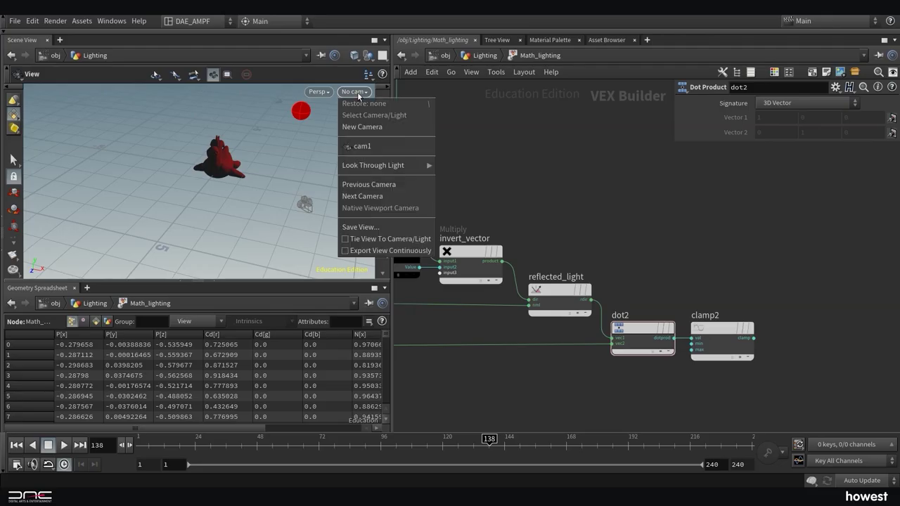
click(362, 146)
key(h)
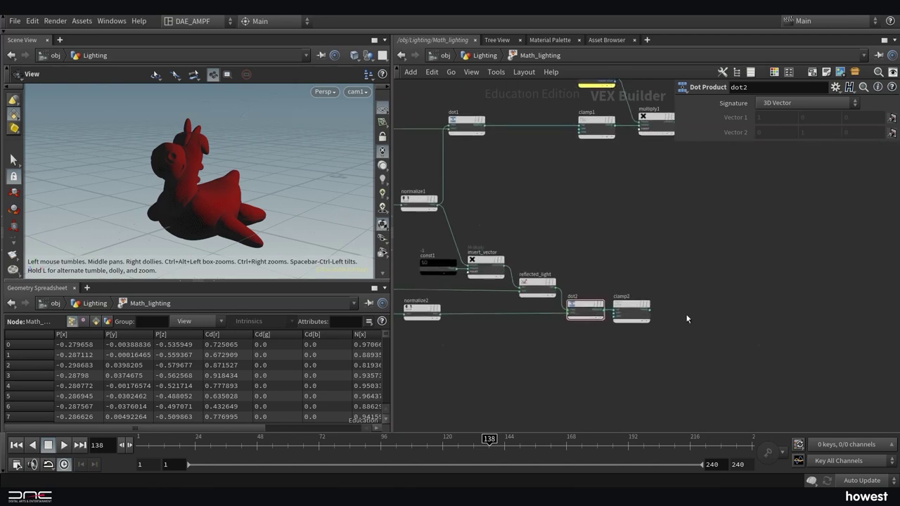
key(ctrl+v)
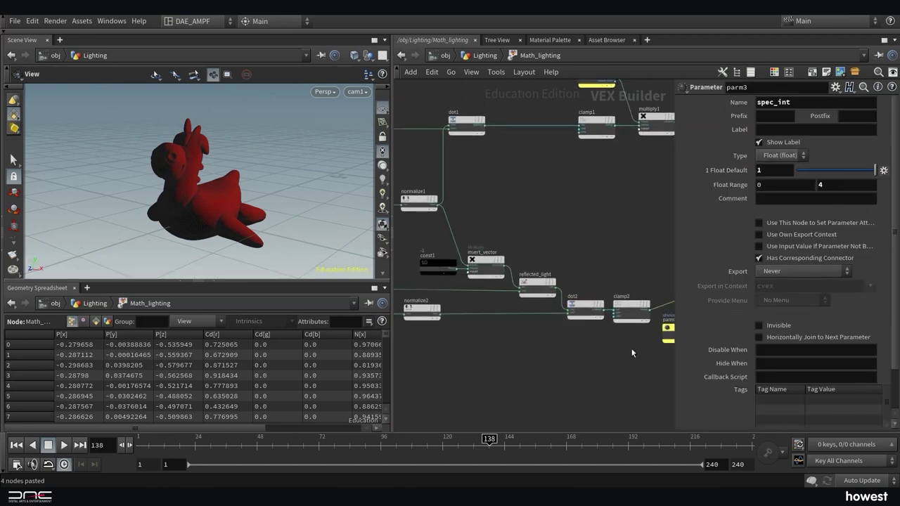
key(p)
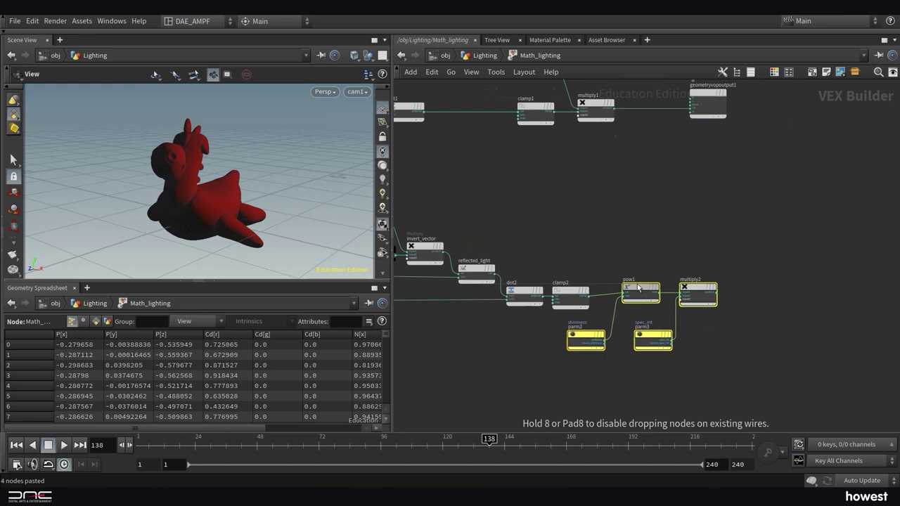
click(633, 295)
drag(680, 144, 759, 142)
Sum multiply1 and multiply2 with an Add node wired into geometryvopoutput1
click(585, 150)
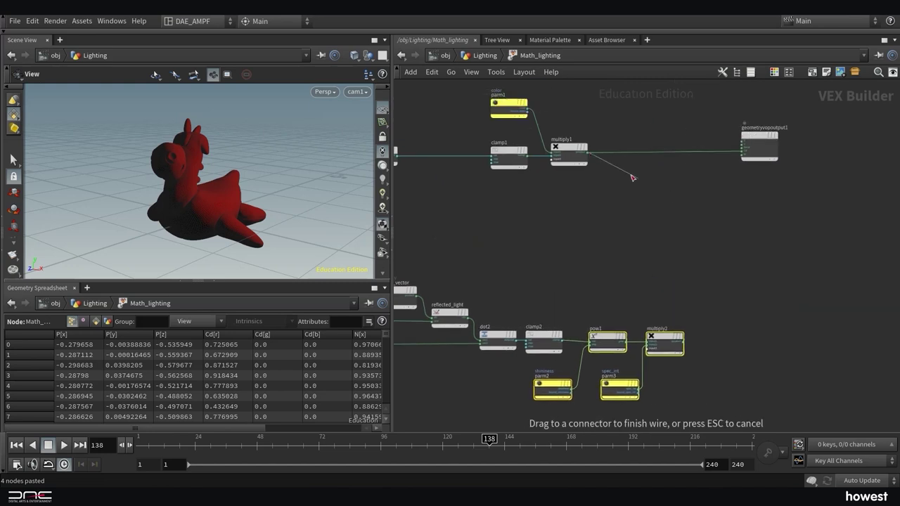
key(Tab)
mouse_move(654, 197)
click(735, 28)
mouse_move(691, 349)
mouse_down()
mouse_move(693, 329)
mouse_move(694, 340)
mouse_up()
click(696, 338)
click(624, 190)
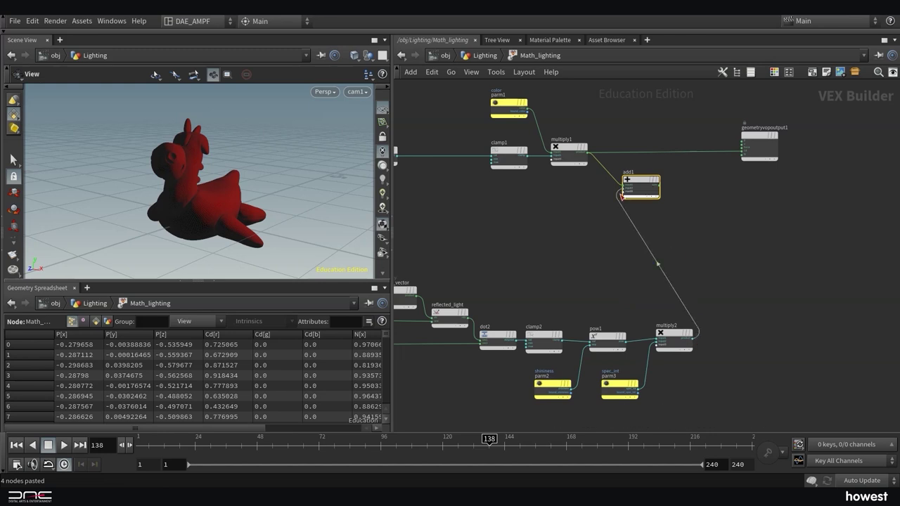
click(659, 185)
click(742, 149)
drag(641, 185, 657, 152)
Switch the viewport to Smooth Shaded and play the animation to see the highlights
key(Up)
drag(211, 211, 253, 244)
click(353, 91)
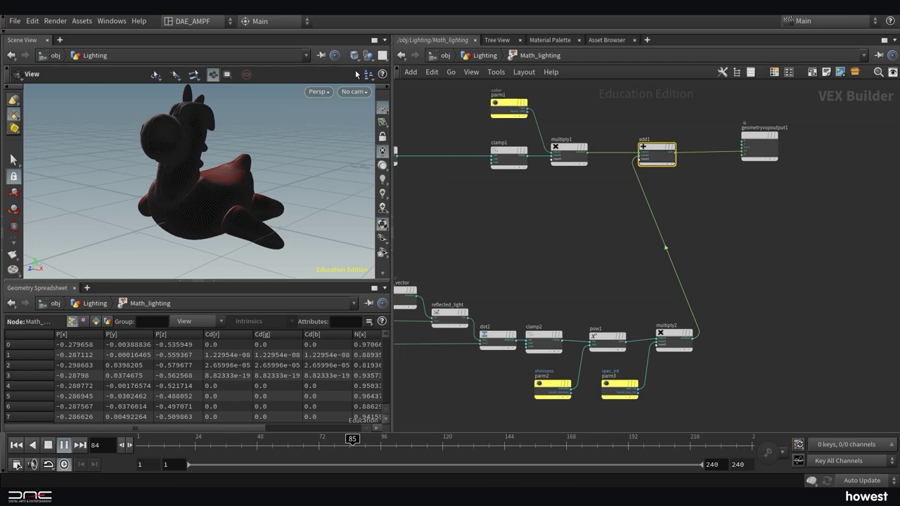
click(355, 55)
click(389, 162)
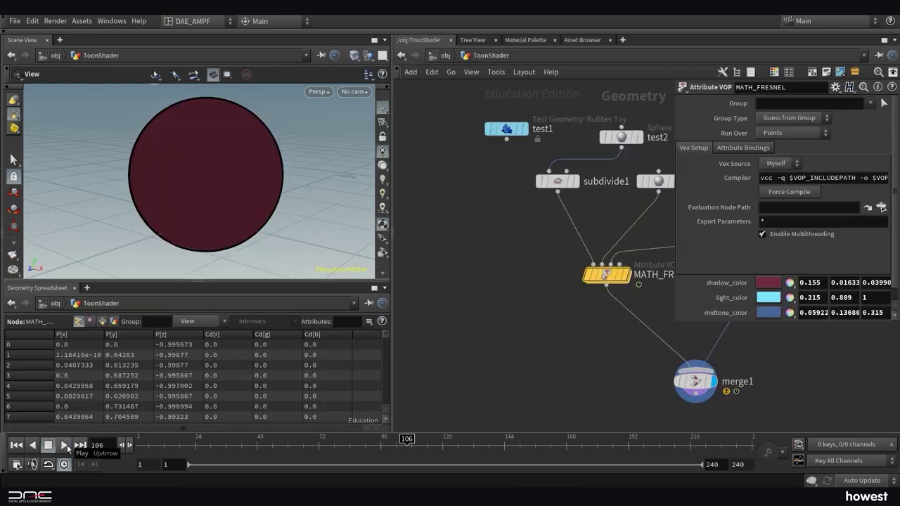
click(67, 444)
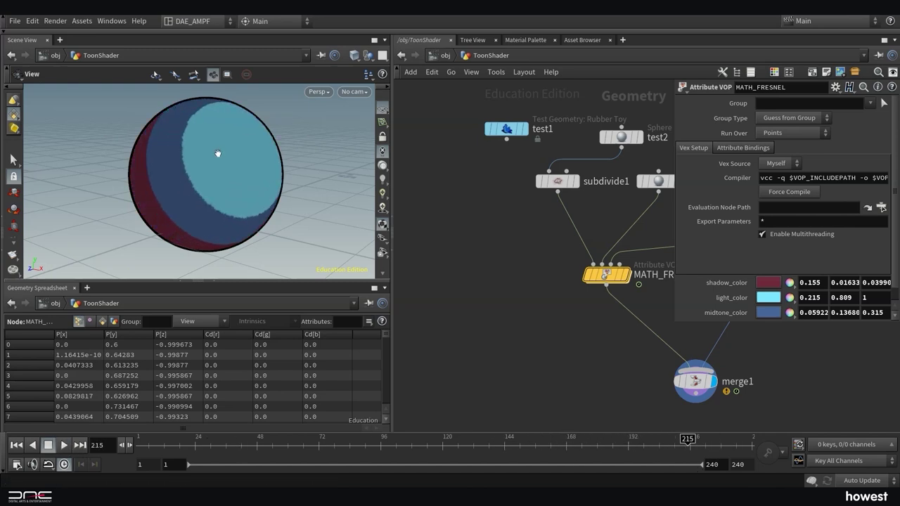
Set the toon shader's light colour to salmon
scroll(215, 154, down, 3)
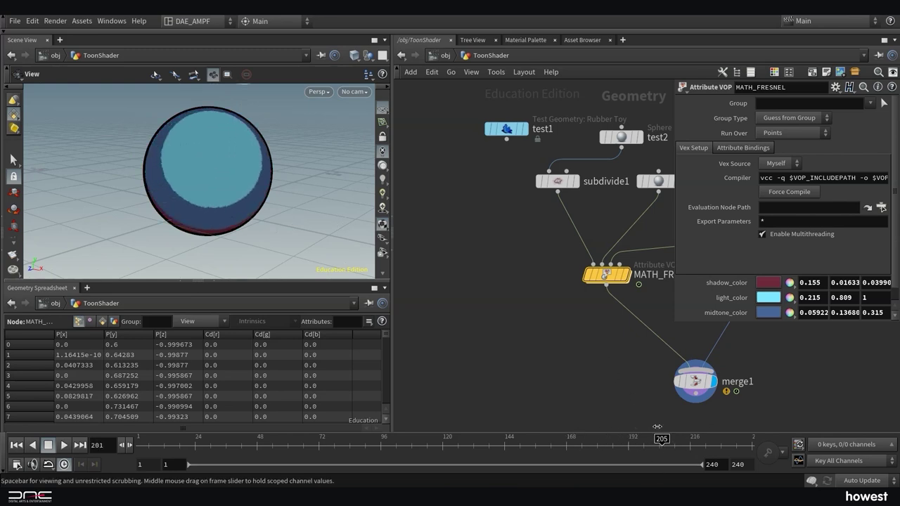
click(768, 298)
click(638, 158)
drag(644, 147, 644, 142)
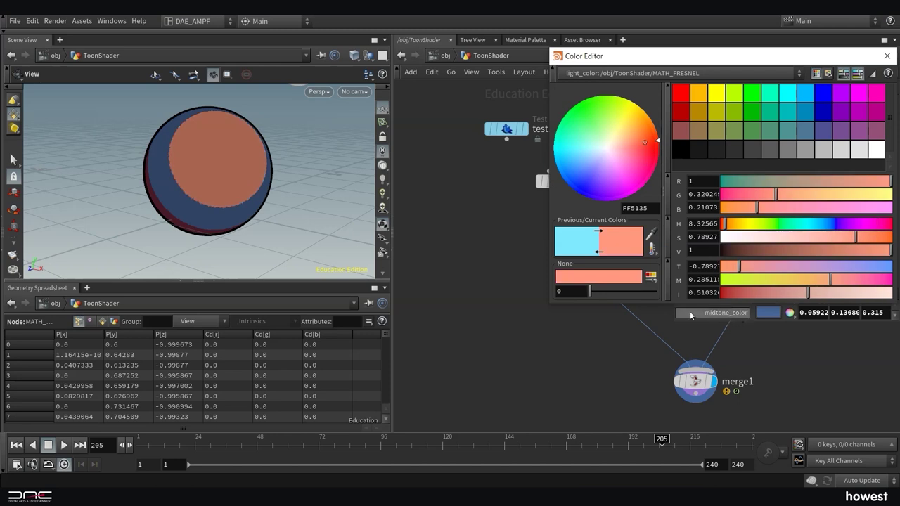
click(890, 59)
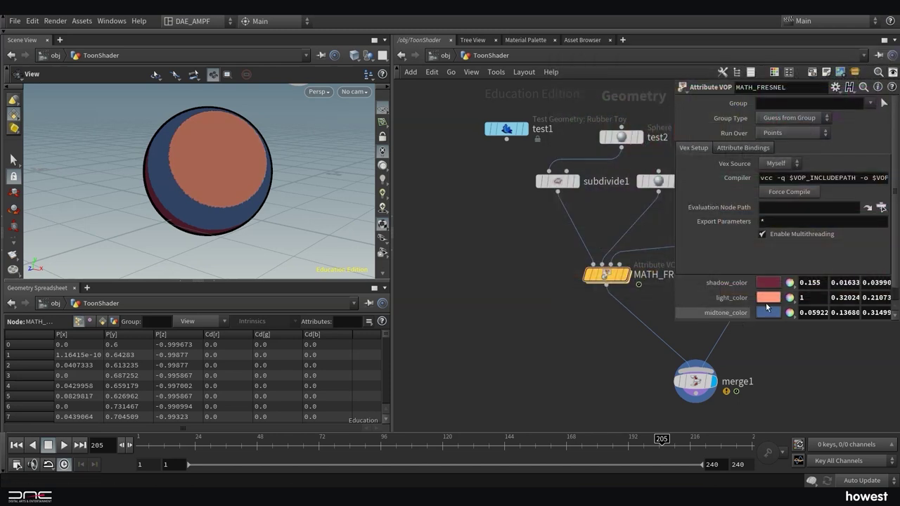
Make the midtone colour reddish-brown and step to frame 27
click(765, 313)
click(643, 132)
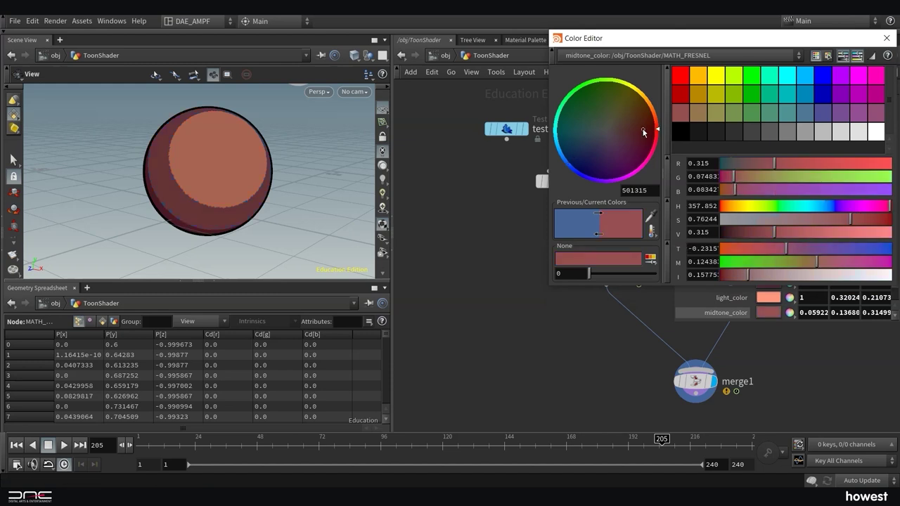
click(885, 40)
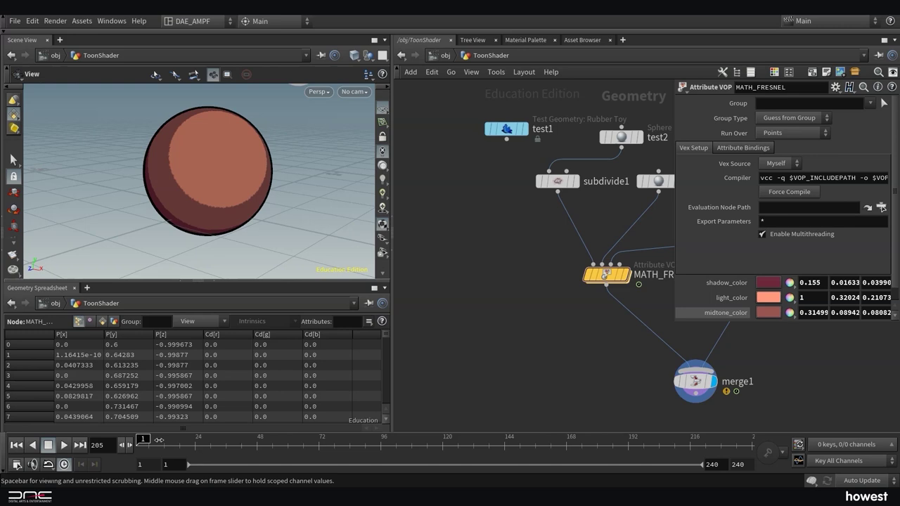
drag(159, 440, 208, 439)
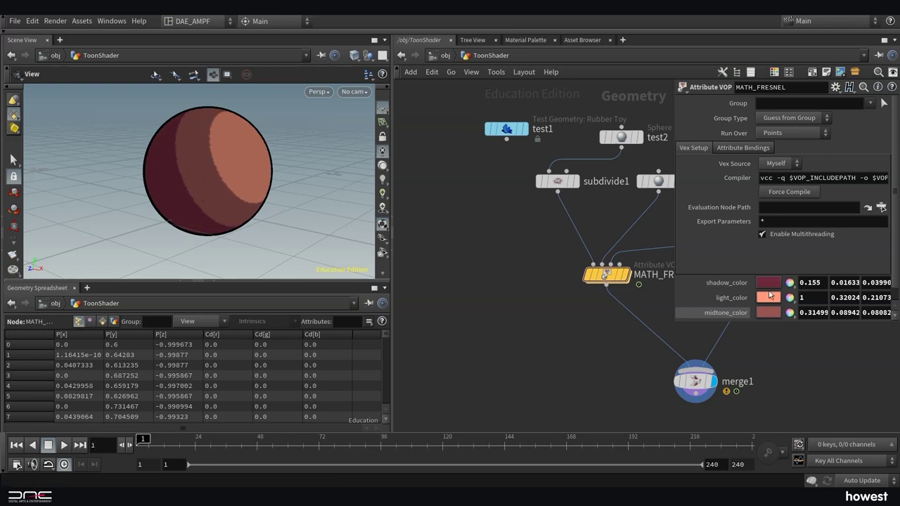
Darken the shadow colour and scrub the animation to check the toy
click(771, 283)
drag(729, 254, 722, 256)
click(887, 23)
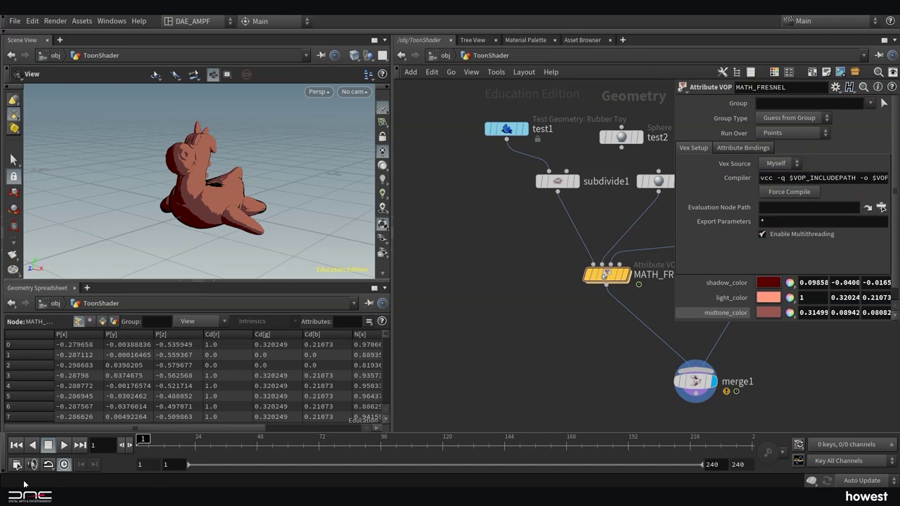
mouse_move(233, 438)
mouse_down()
mouse_move(330, 440)
mouse_move(239, 440)
mouse_up()
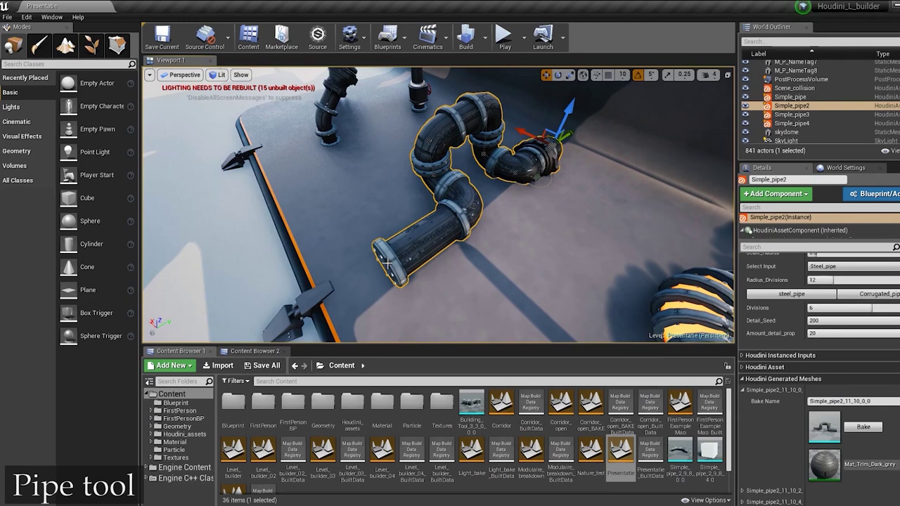
Switch Simple_pipe2 to Corrugated_pipe, set Hanging_Cables Frequentie to 1, and frame Stairs2
click(830, 268)
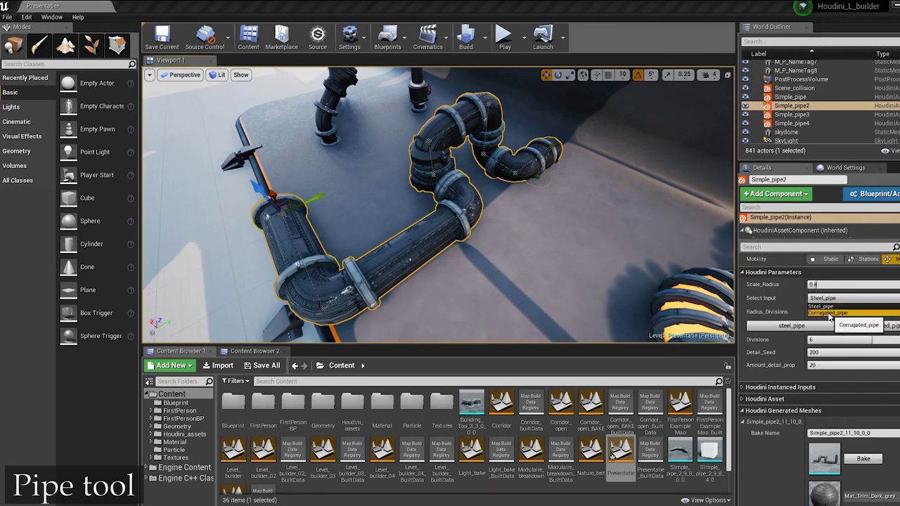
click(828, 313)
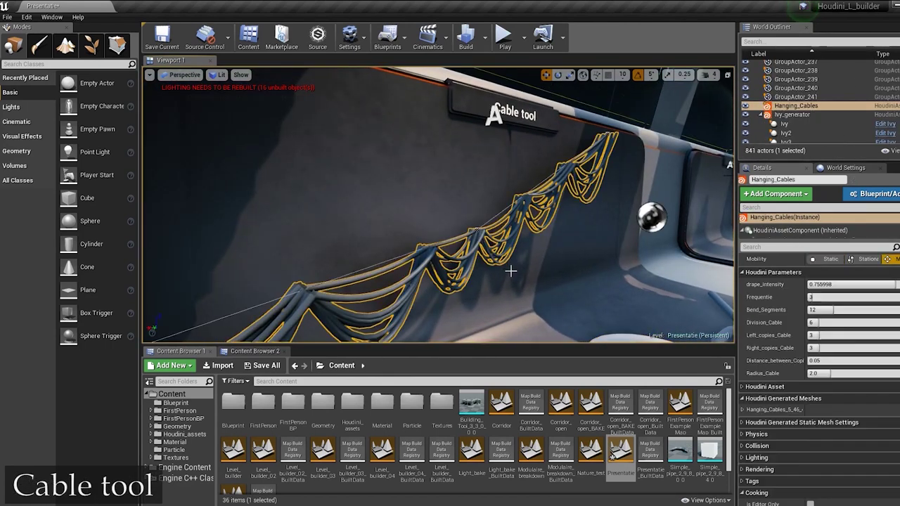
drag(814, 297, 847, 296)
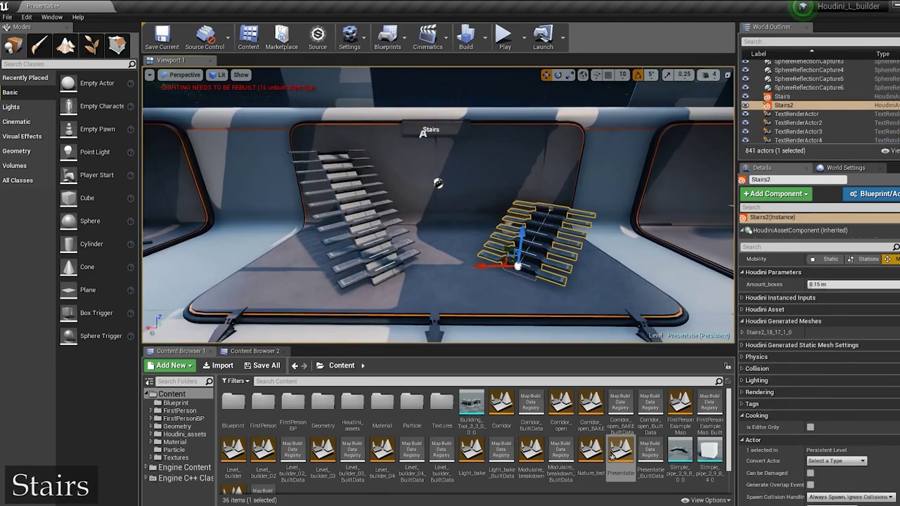
key(f)
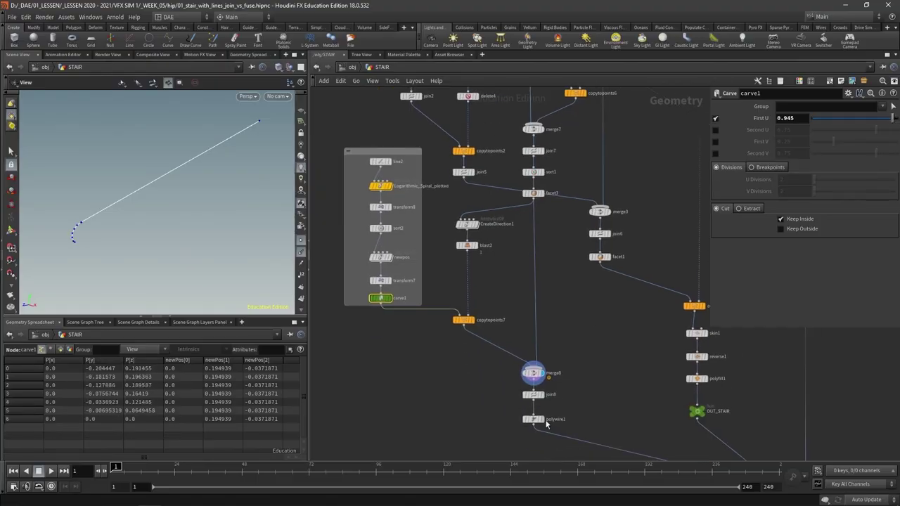
Display the full stair from merge6 and orbit it to a side view
middle_drag(591, 407, 409, 249)
click(634, 352)
drag(209, 216, 241, 211)
Scrub the gravity simulation through frames 5, 10 and 13
middle_drag(421, 84, 492, 211)
scroll(455, 158, down, 2)
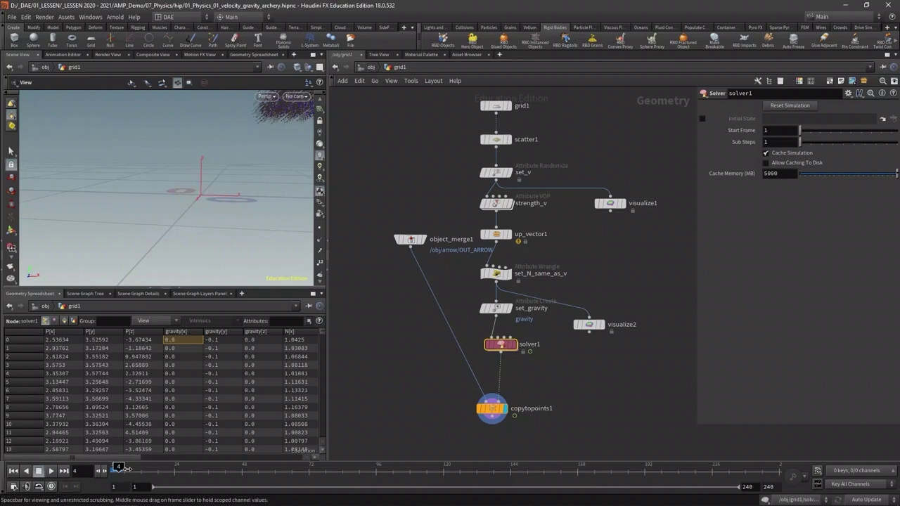
drag(204, 211, 288, 246)
click(138, 467)
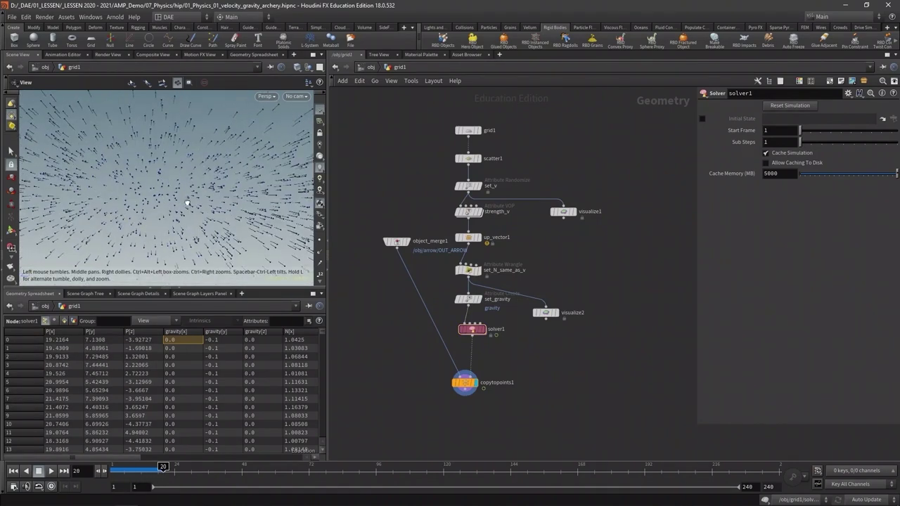
drag(118, 467, 165, 469)
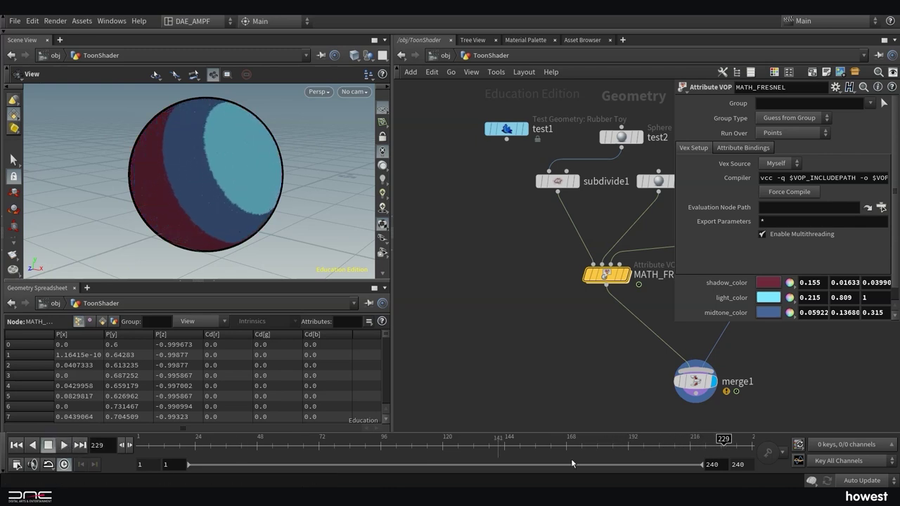
Scrub to frame 205 and change the sphere's light colour to salmon (FF5332)
mouse_move(724, 440)
mouse_down()
mouse_move(537, 440)
mouse_move(688, 440)
mouse_up()
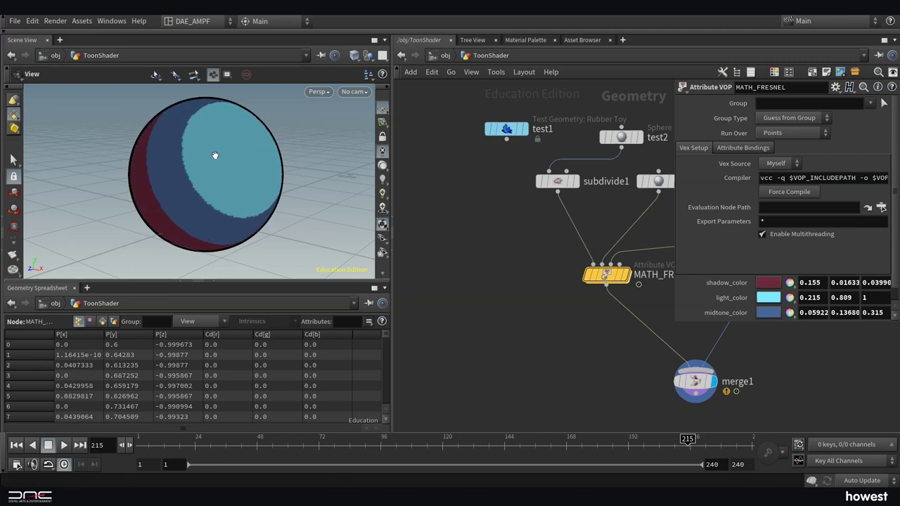
scroll(215, 154, down, 2)
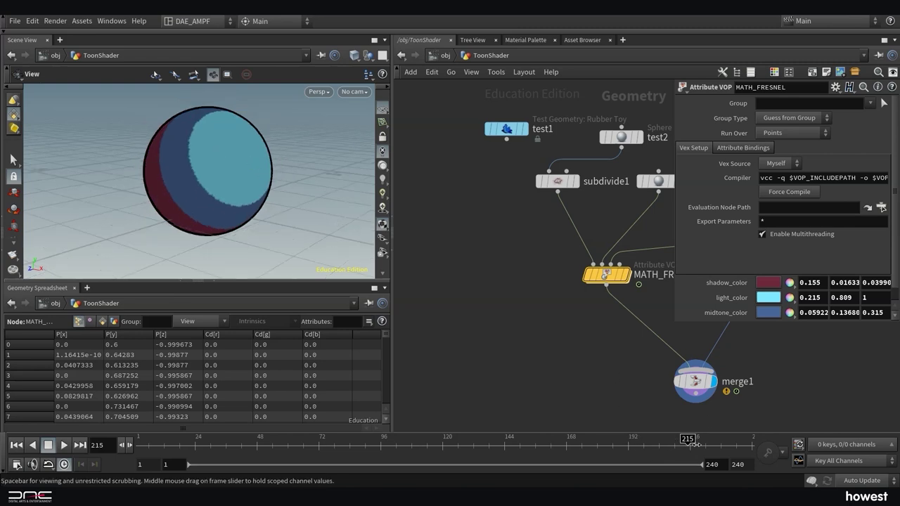
mouse_move(692, 440)
mouse_down()
mouse_move(583, 440)
mouse_move(662, 440)
mouse_up()
click(768, 296)
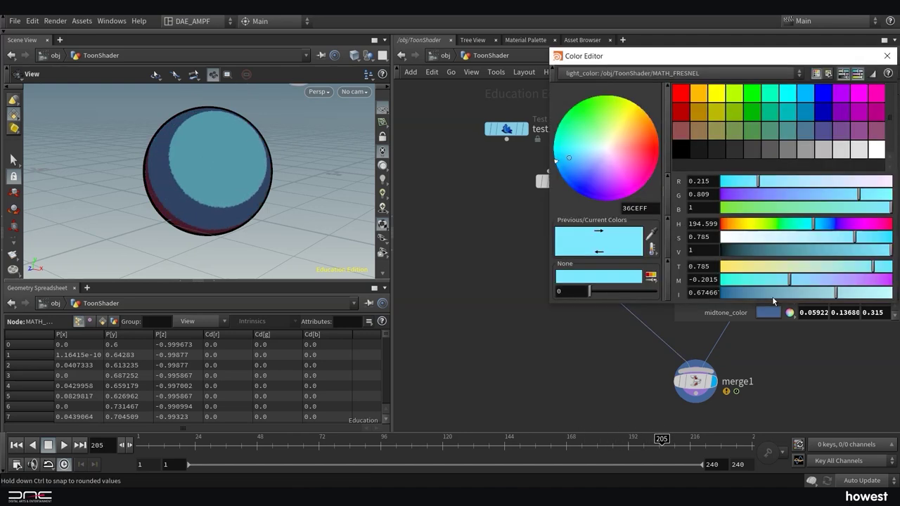
click(639, 158)
click(644, 142)
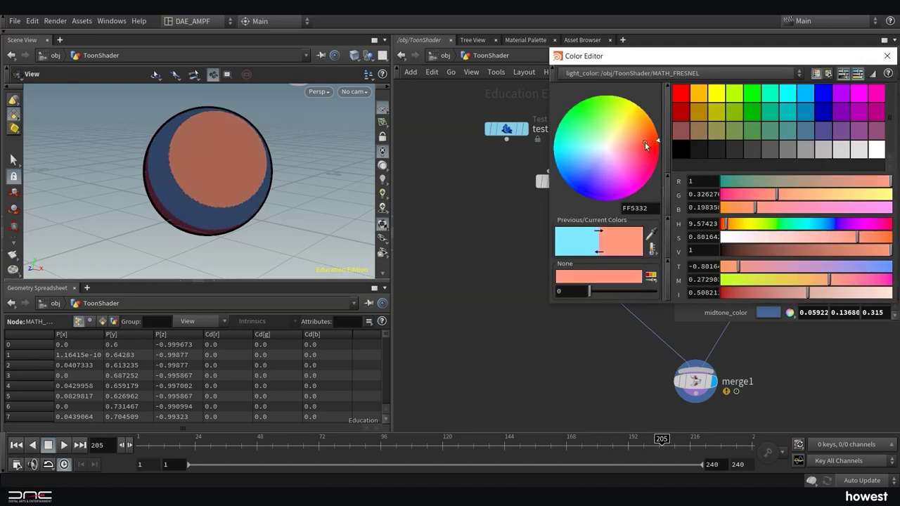